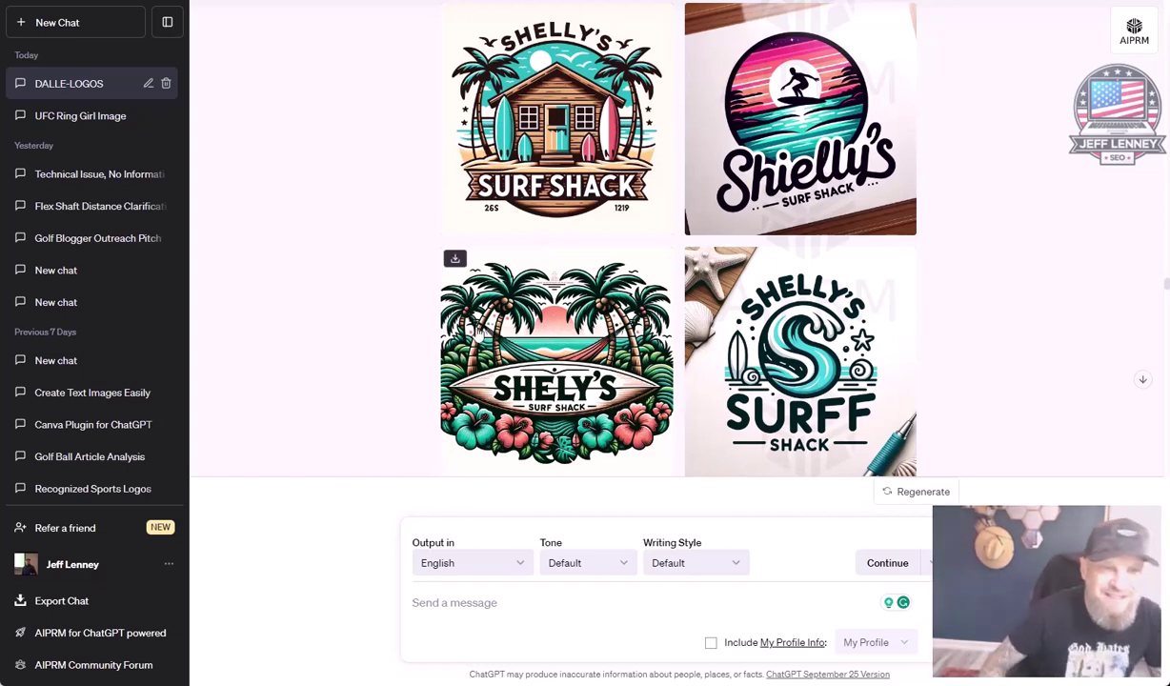
Look through the earlier surf logos and view the wooden surf shack logo full size.
scroll(462, 329, up, 2)
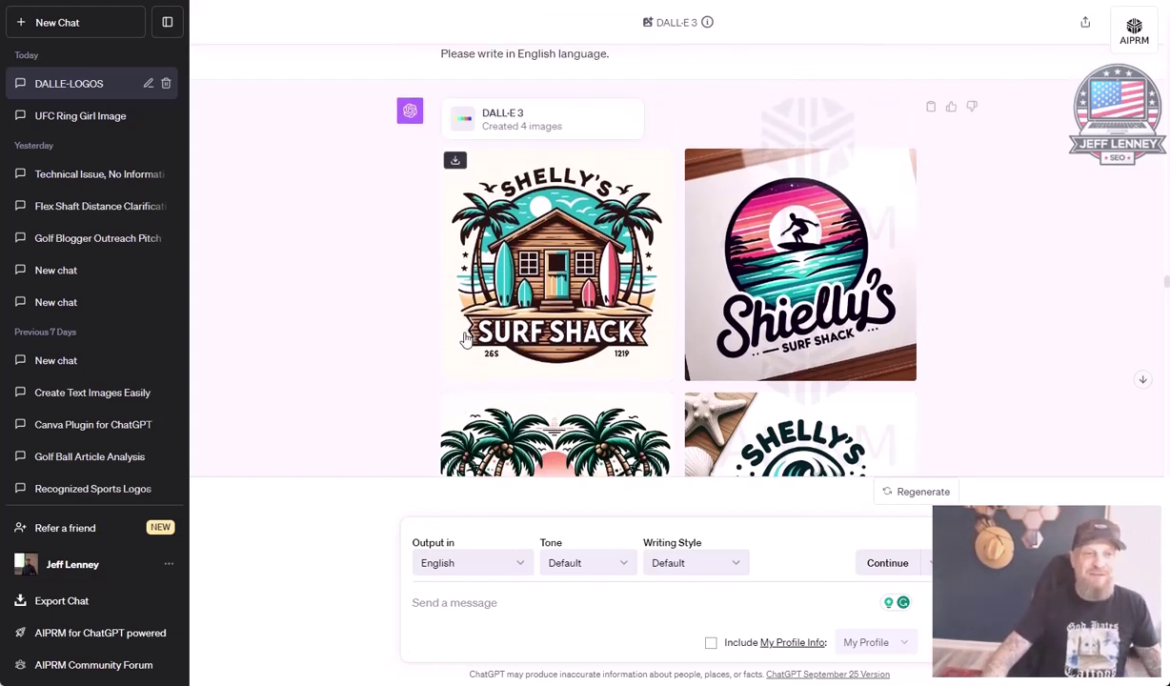
scroll(533, 238, down, 1)
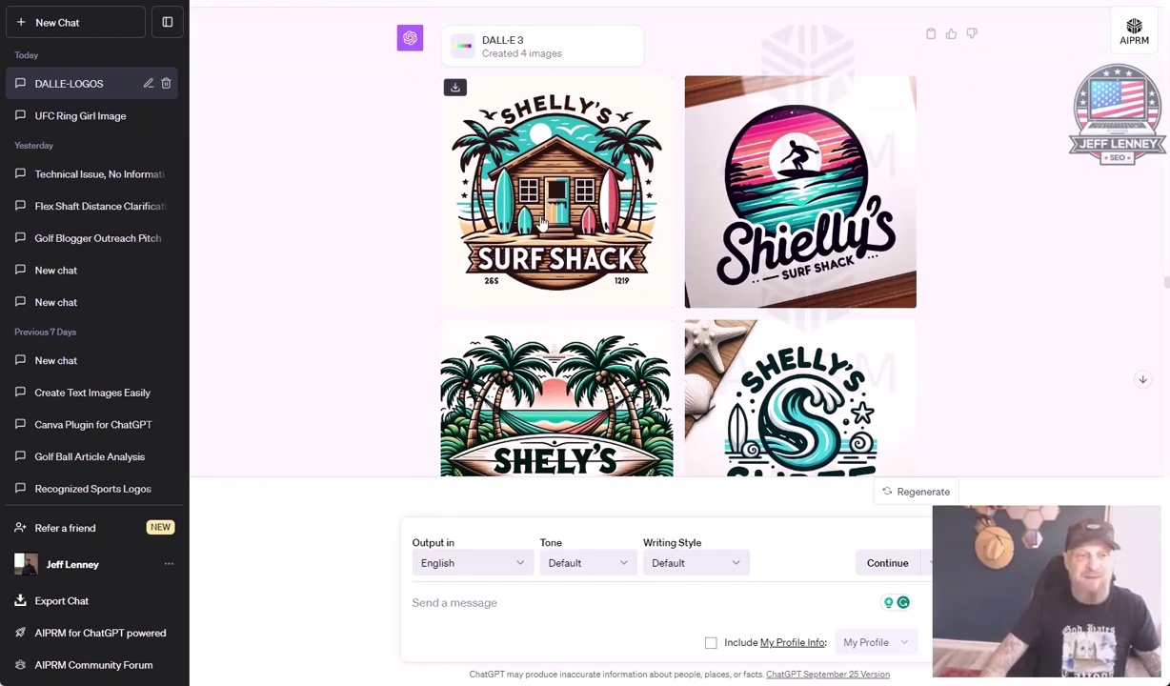
click(545, 215)
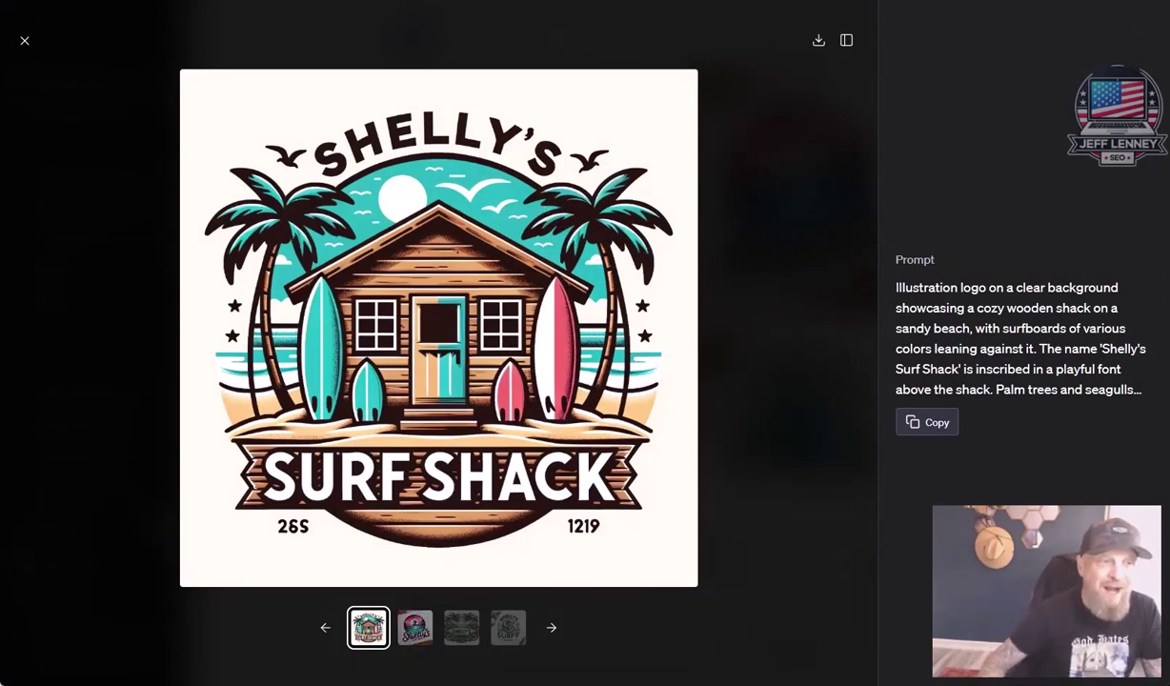
click(26, 42)
scroll(287, 269, up, 10)
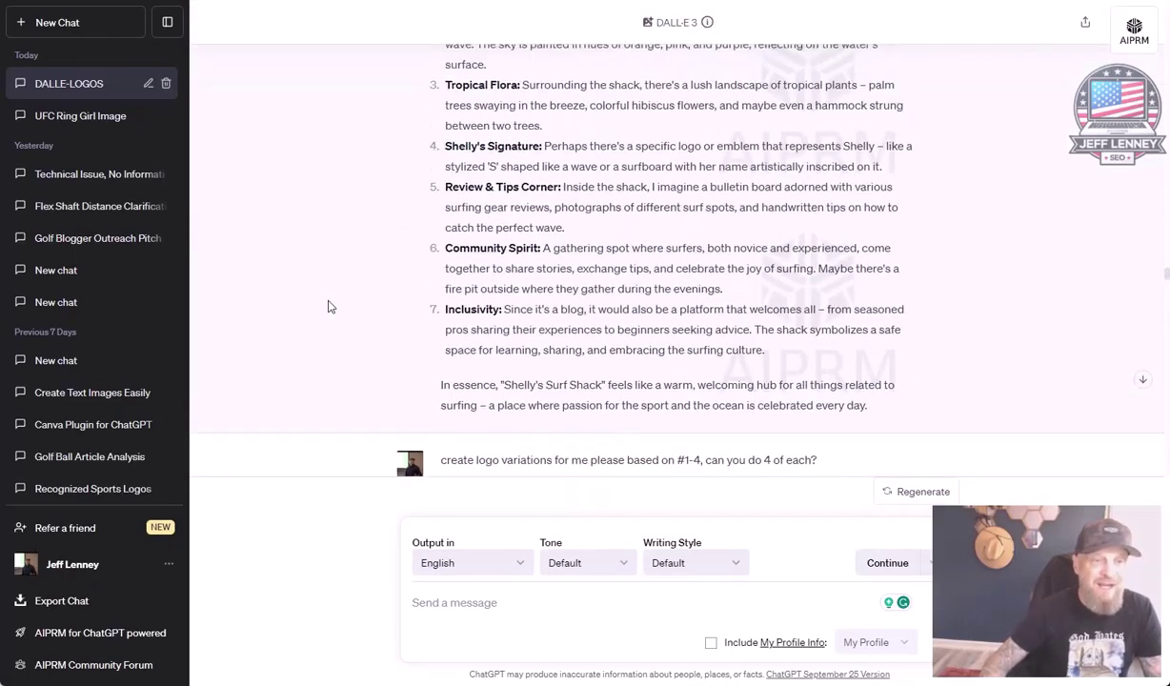
scroll(329, 305, up, 1)
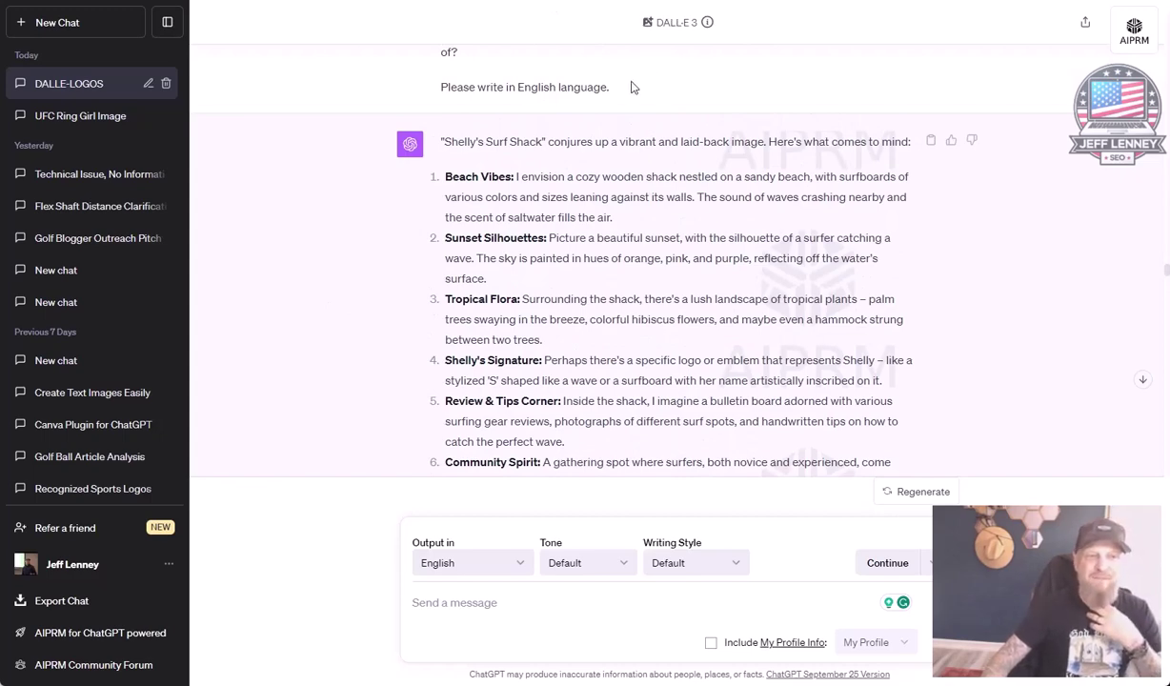
scroll(615, 119, up, 3)
scroll(624, 122, up, 1)
scroll(621, 123, down, 3)
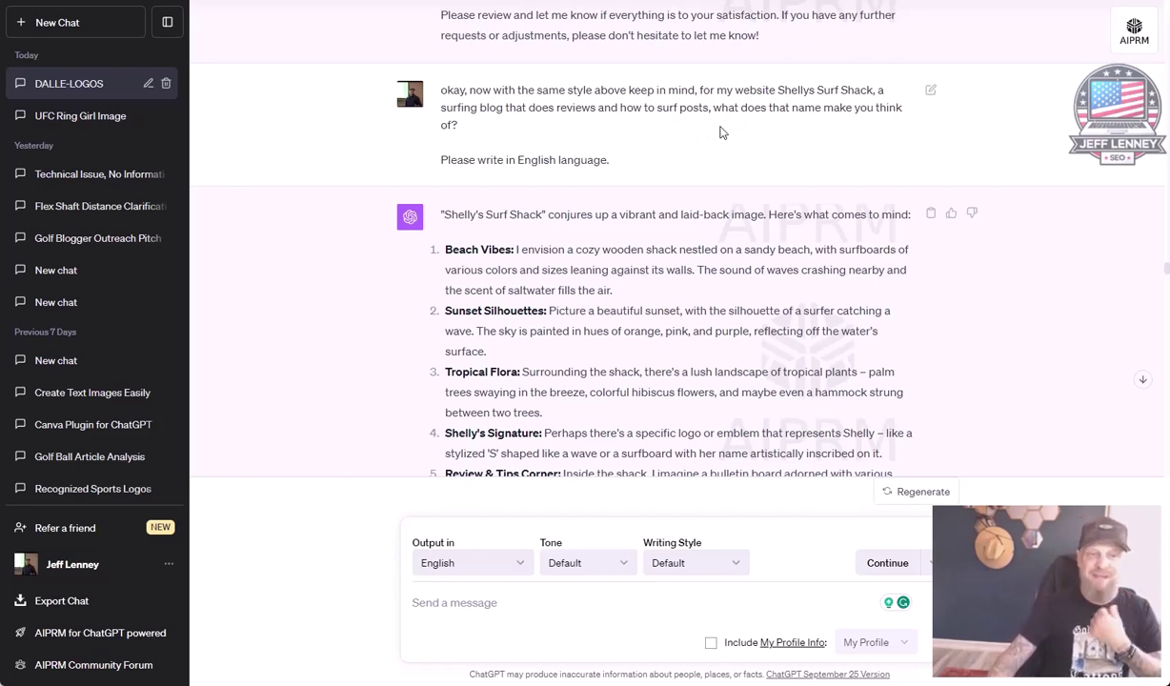
scroll(629, 147, down, 3)
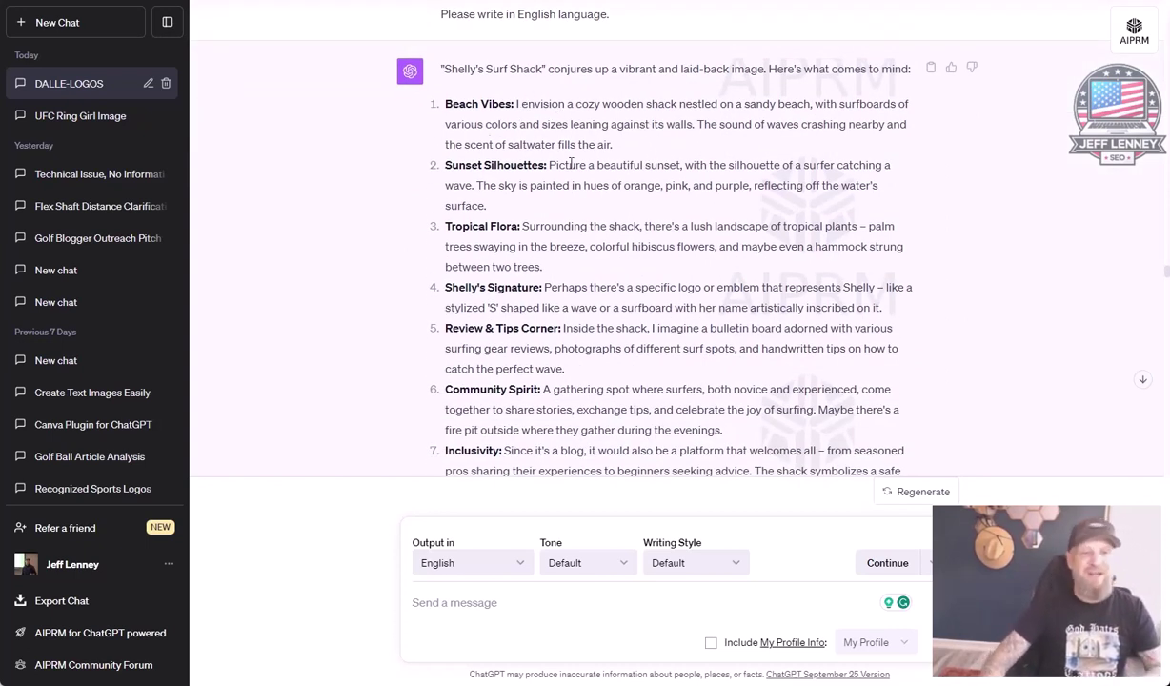
scroll(603, 221, down, 5)
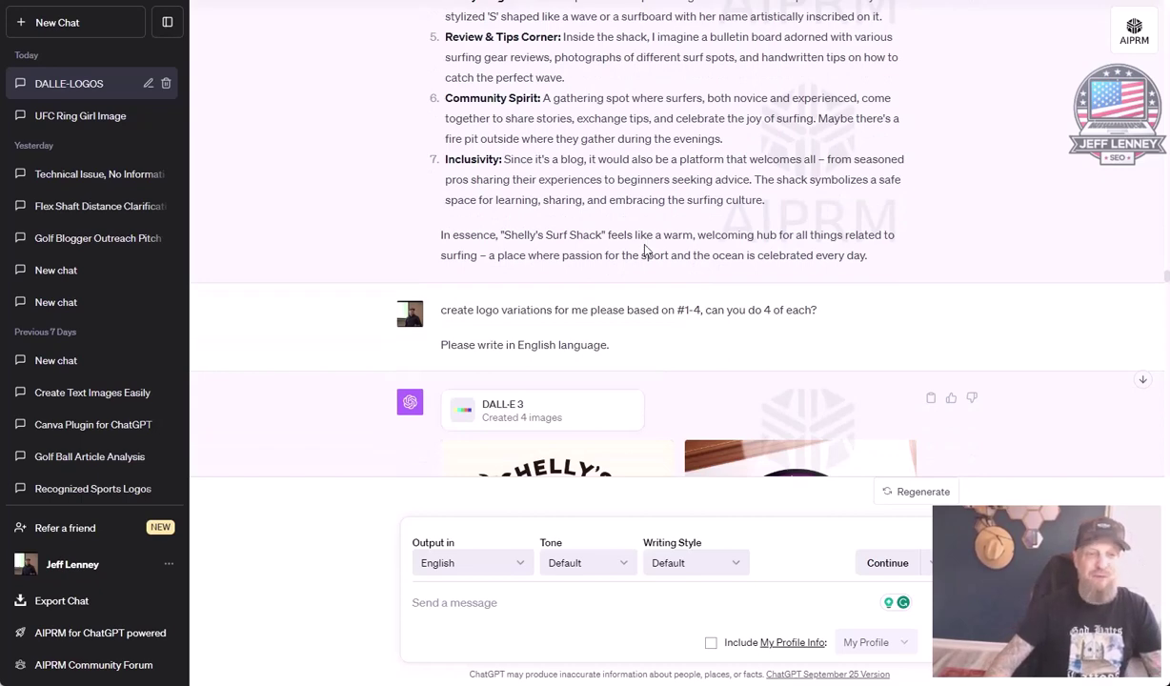
scroll(762, 143, down, 3)
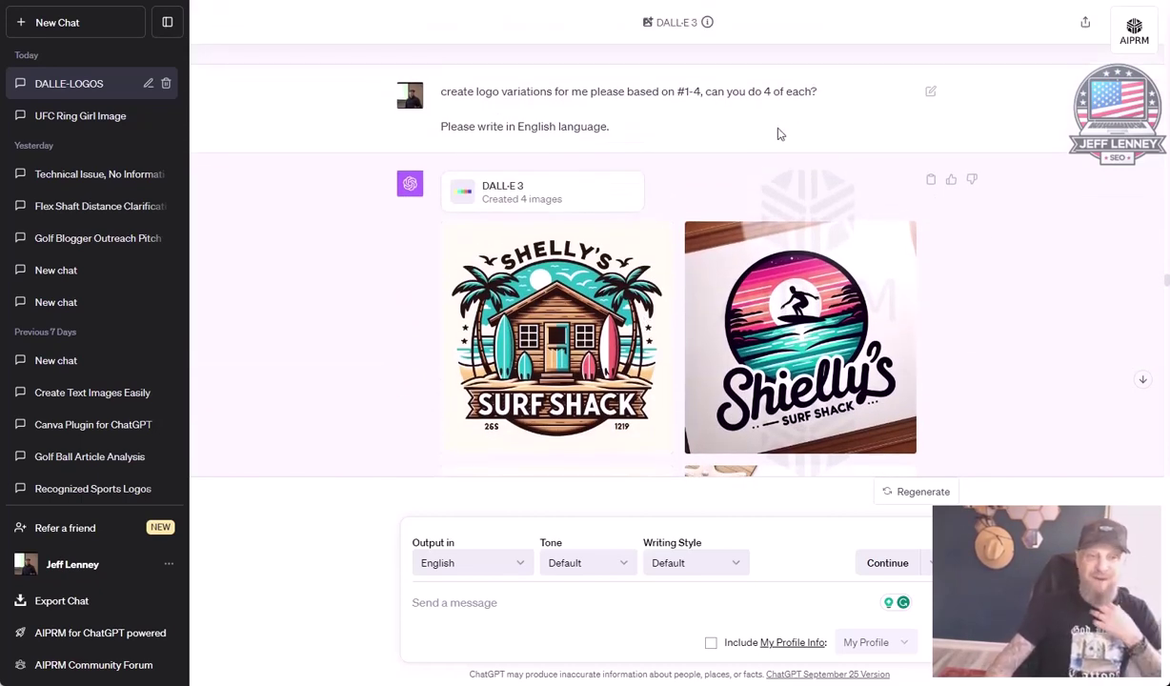
scroll(757, 162, down, 3)
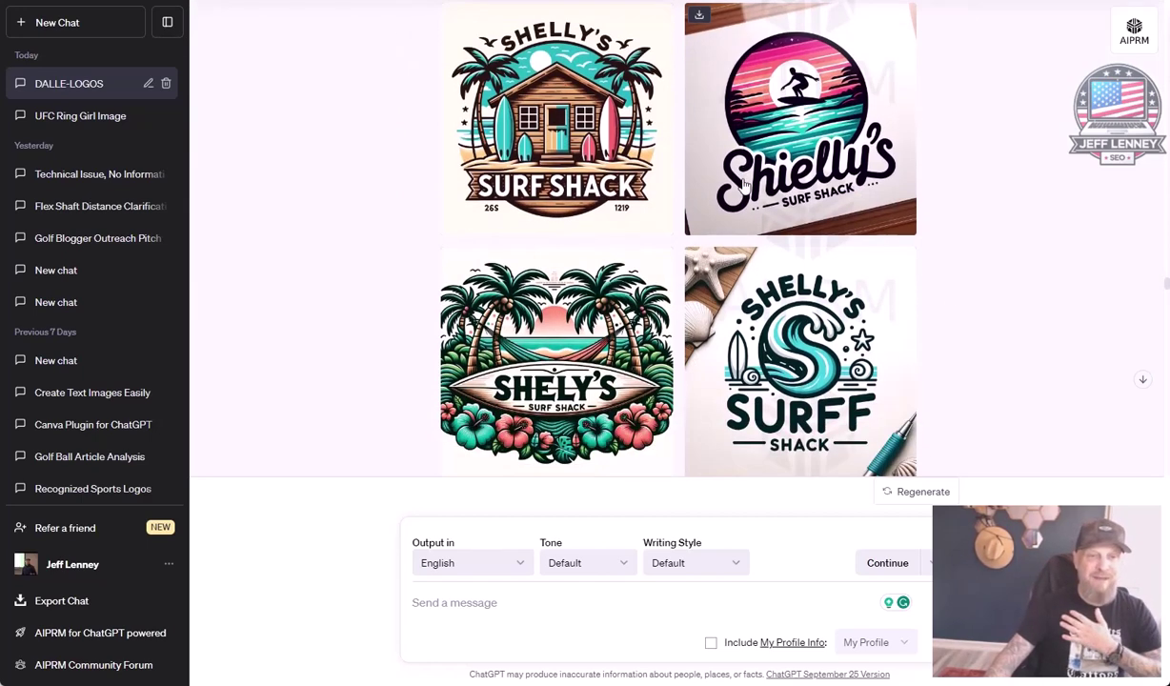
scroll(556, 254, down, 3)
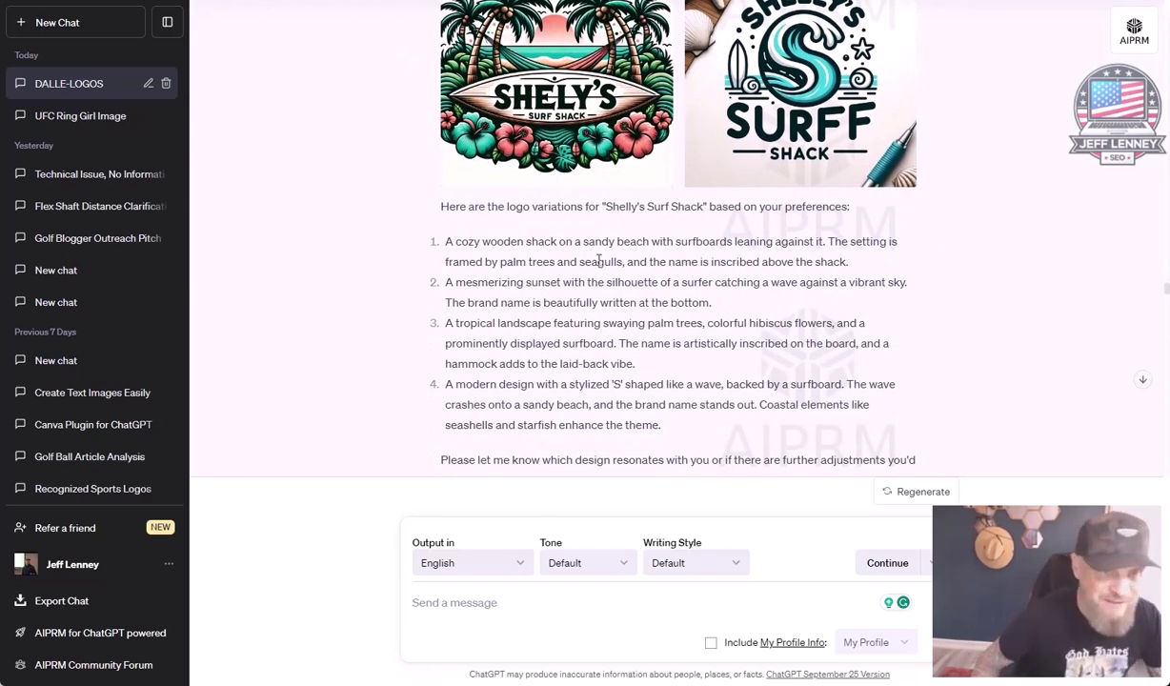
scroll(598, 261, up, 4)
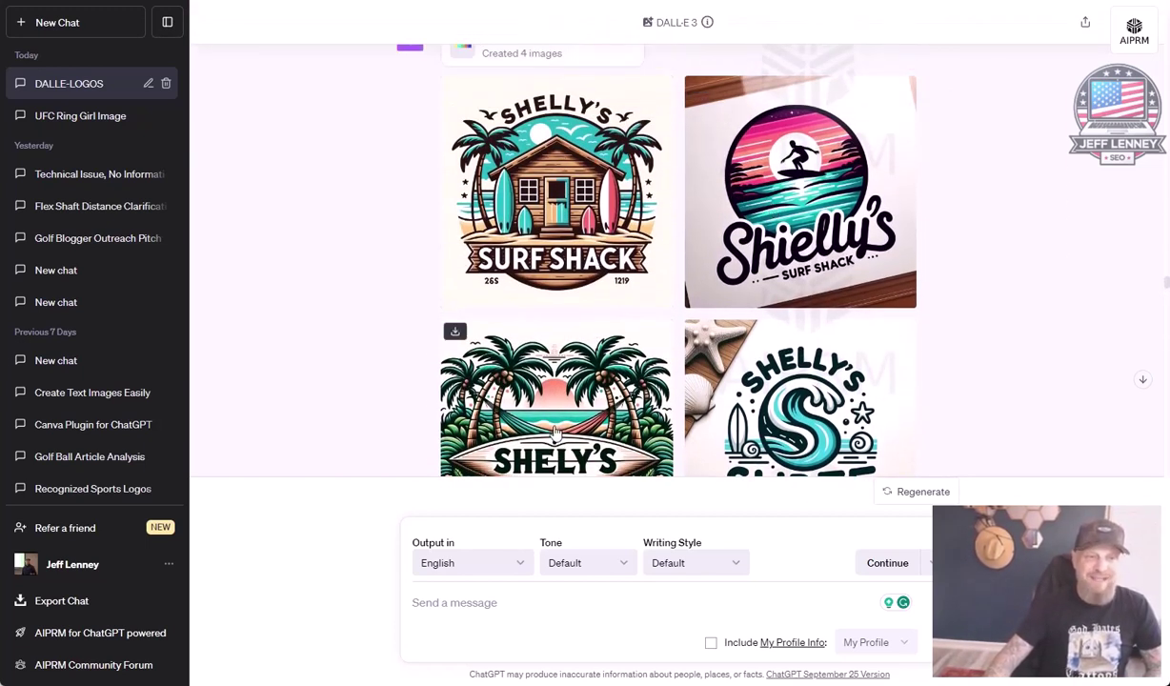
Compare the hibiscus Shely's, wave-shaped S and Shielly's sunset surfer logos at full size.
click(556, 432)
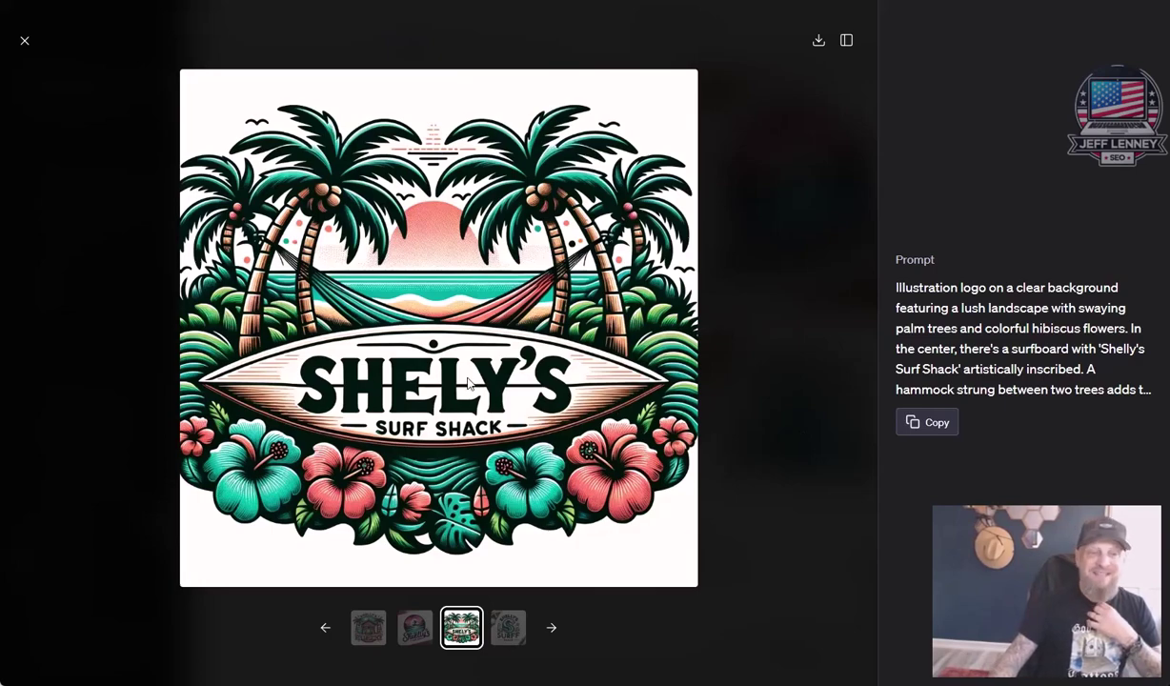
click(504, 624)
click(415, 628)
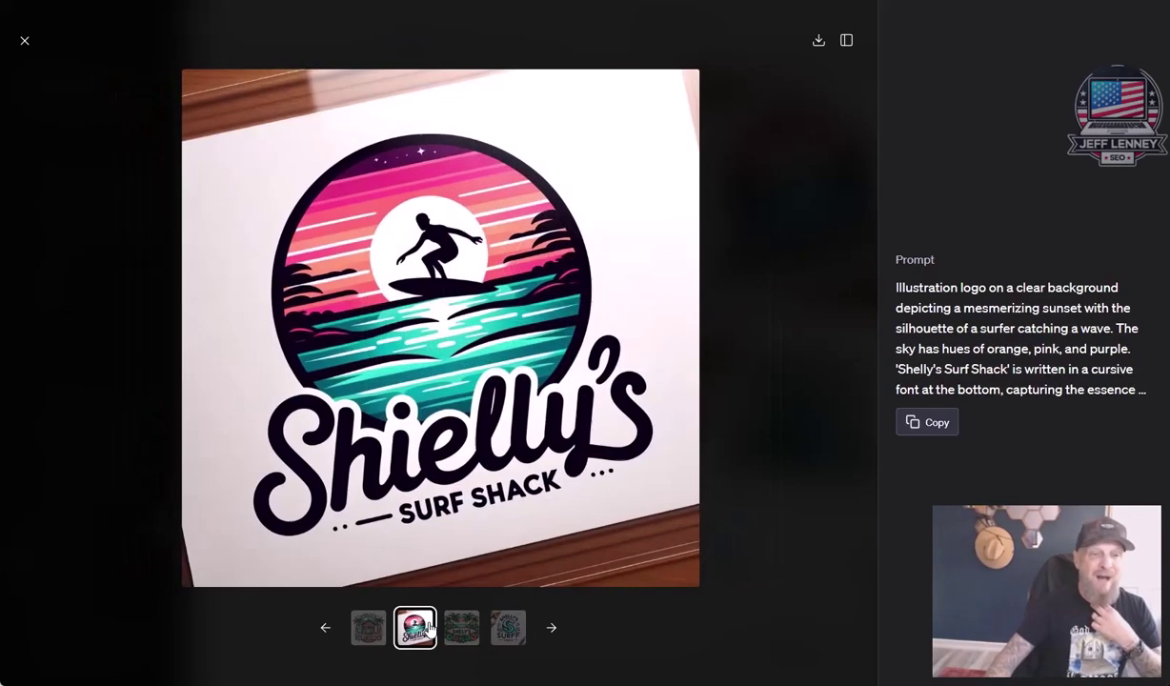
click(368, 628)
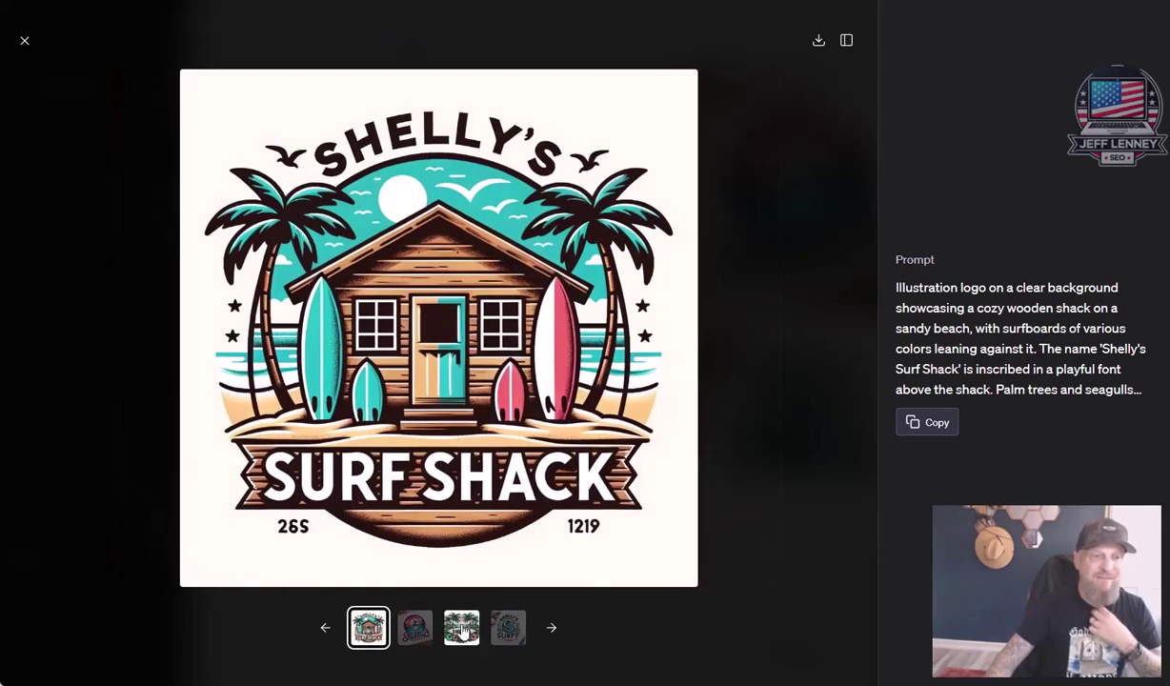
click(461, 627)
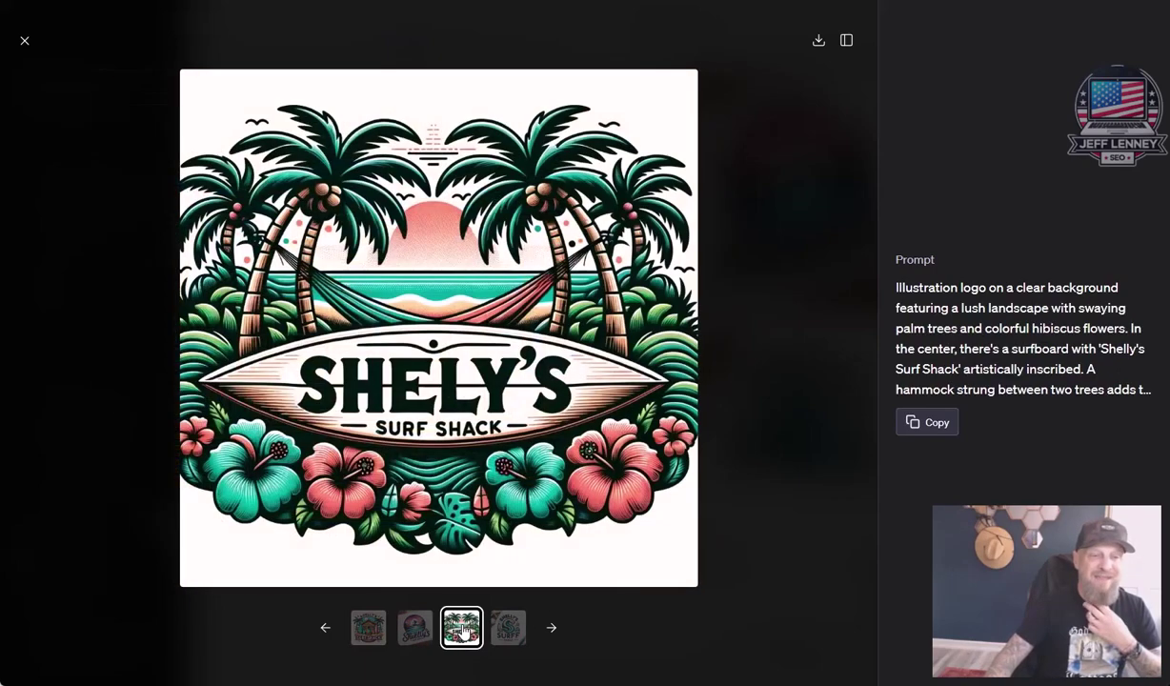
click(25, 41)
Review the two-surfers, lone surfer, palm trees and hammock logos at full size.
scroll(378, 377, down, 3)
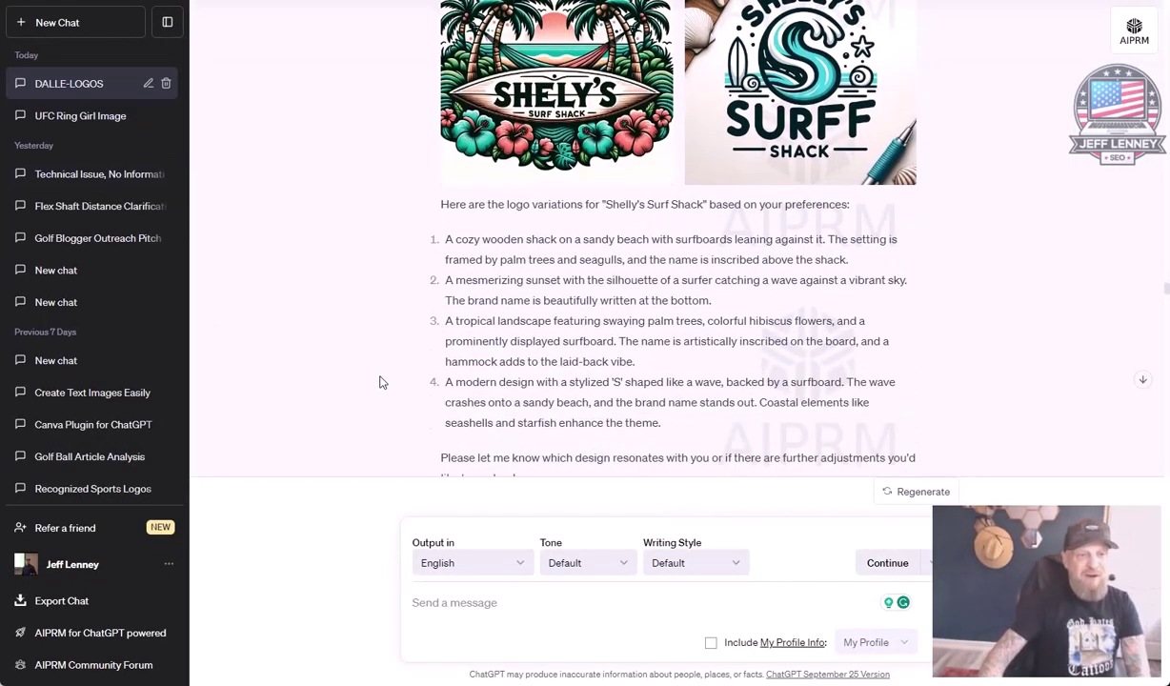
scroll(378, 382, down, 4)
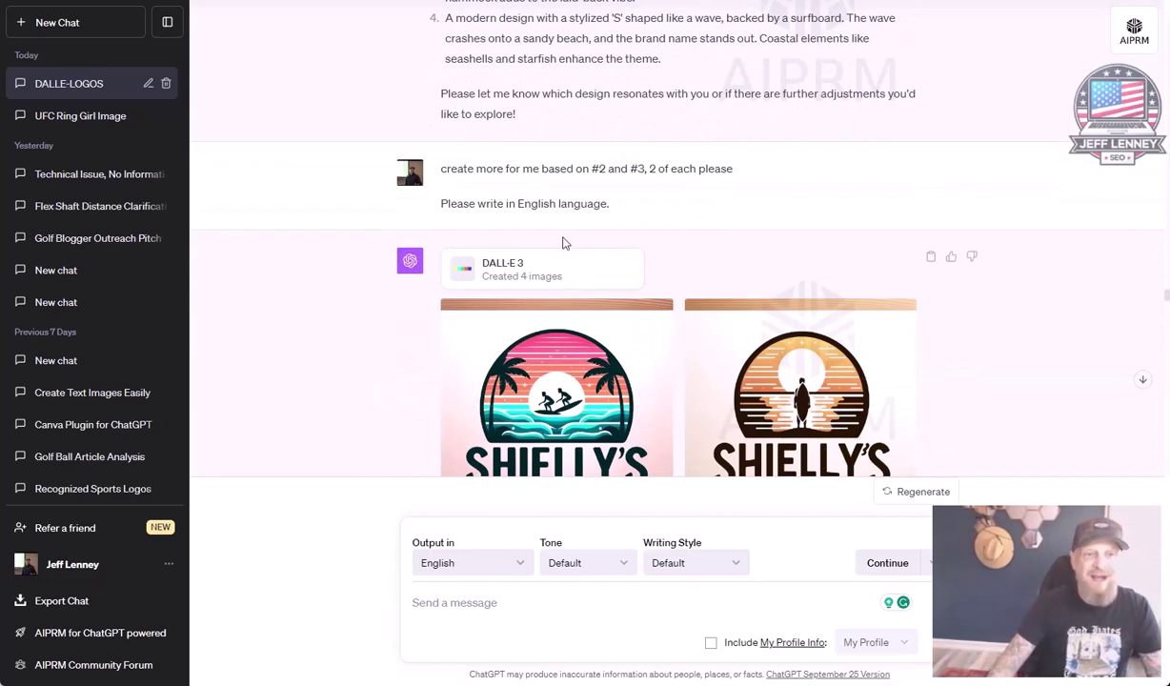
scroll(665, 295, down, 1)
scroll(665, 295, down, 3)
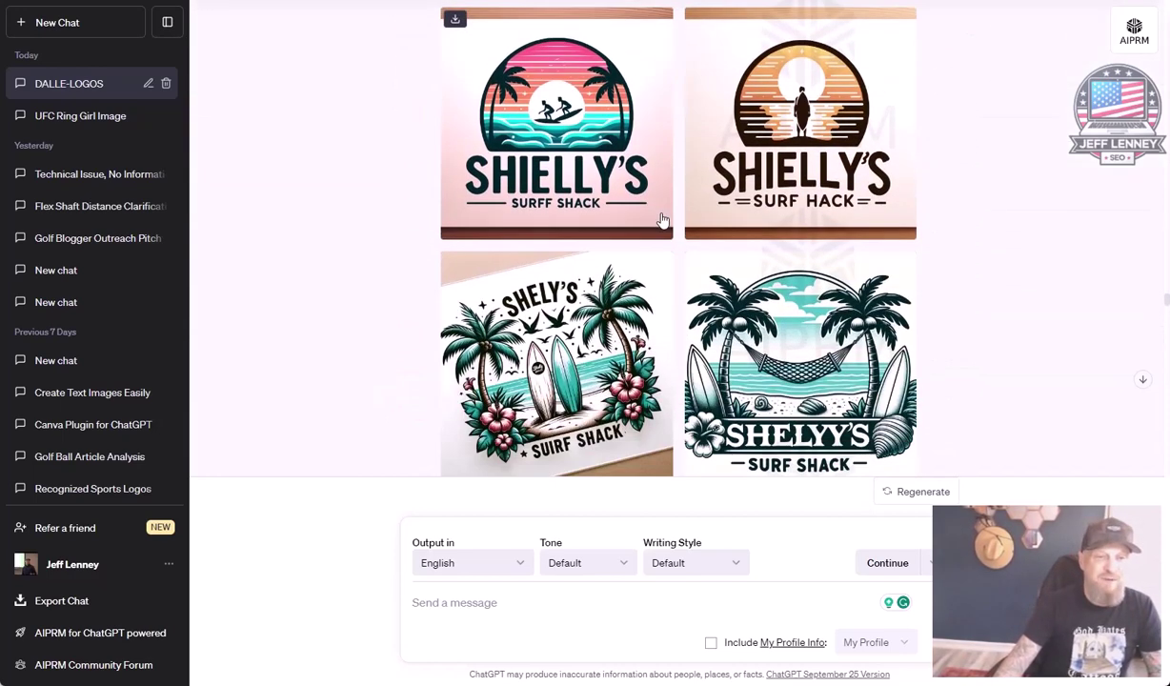
scroll(815, 148, down, 1)
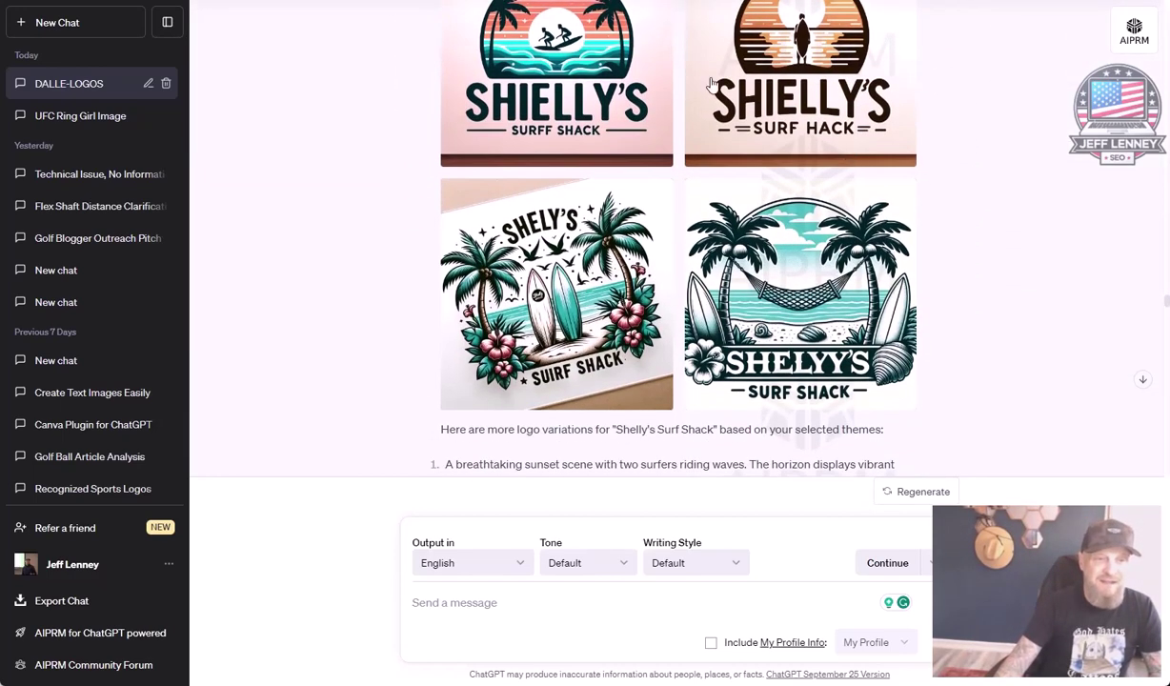
click(617, 59)
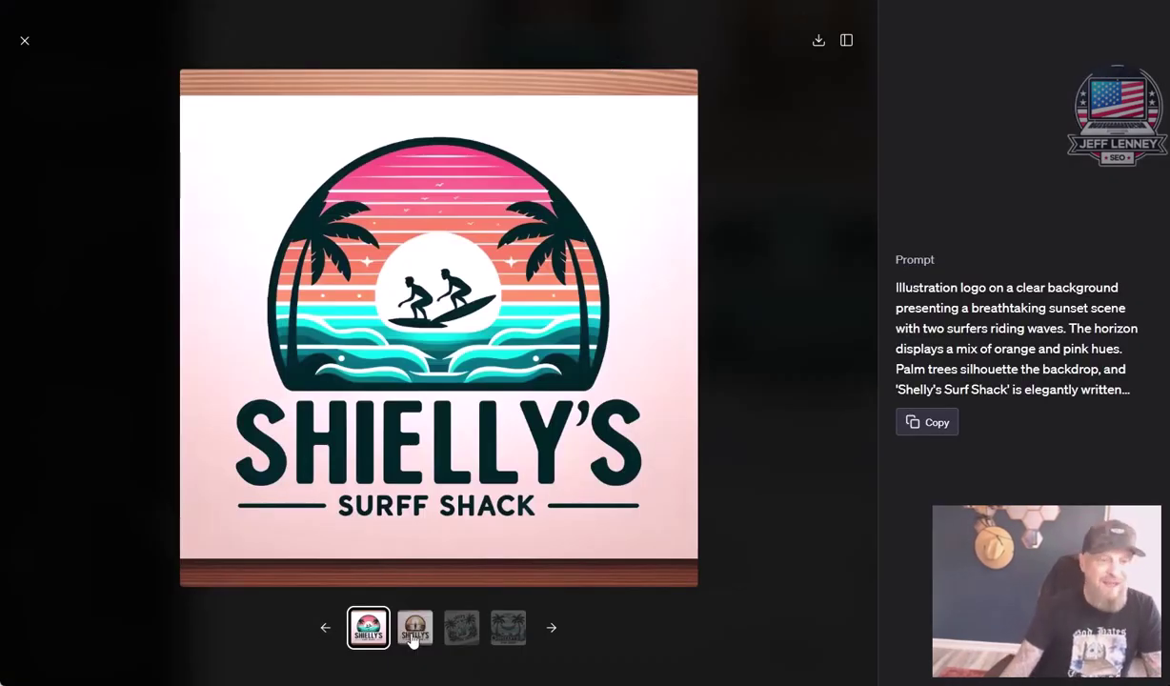
click(415, 640)
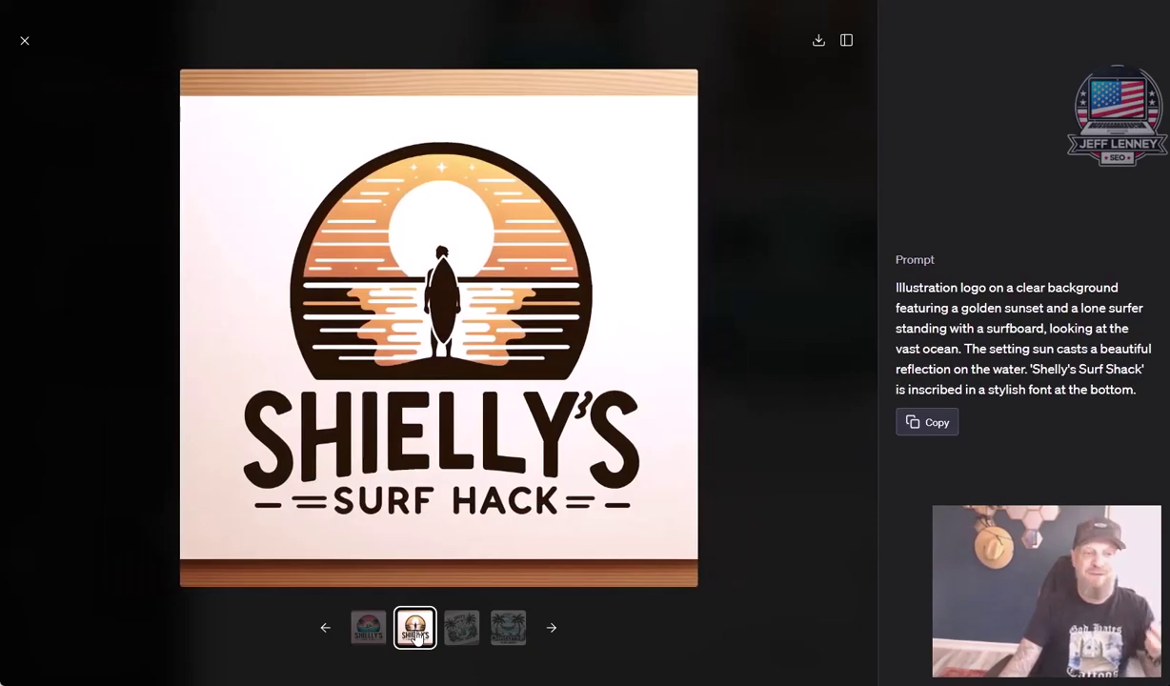
click(450, 638)
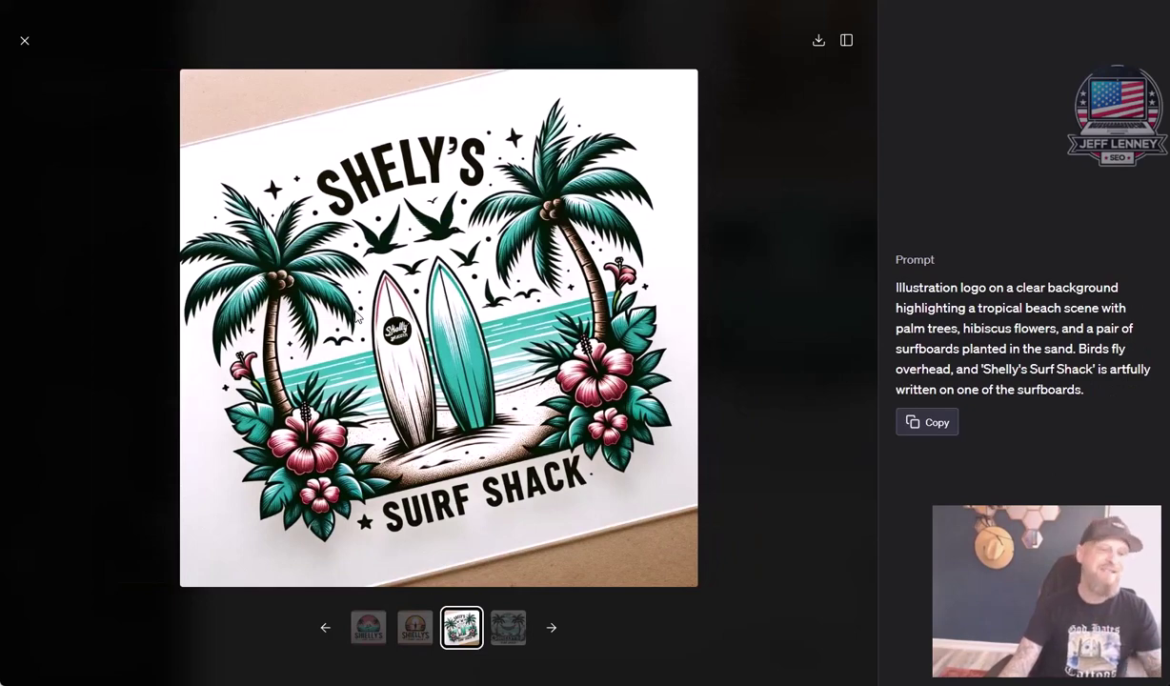
click(511, 633)
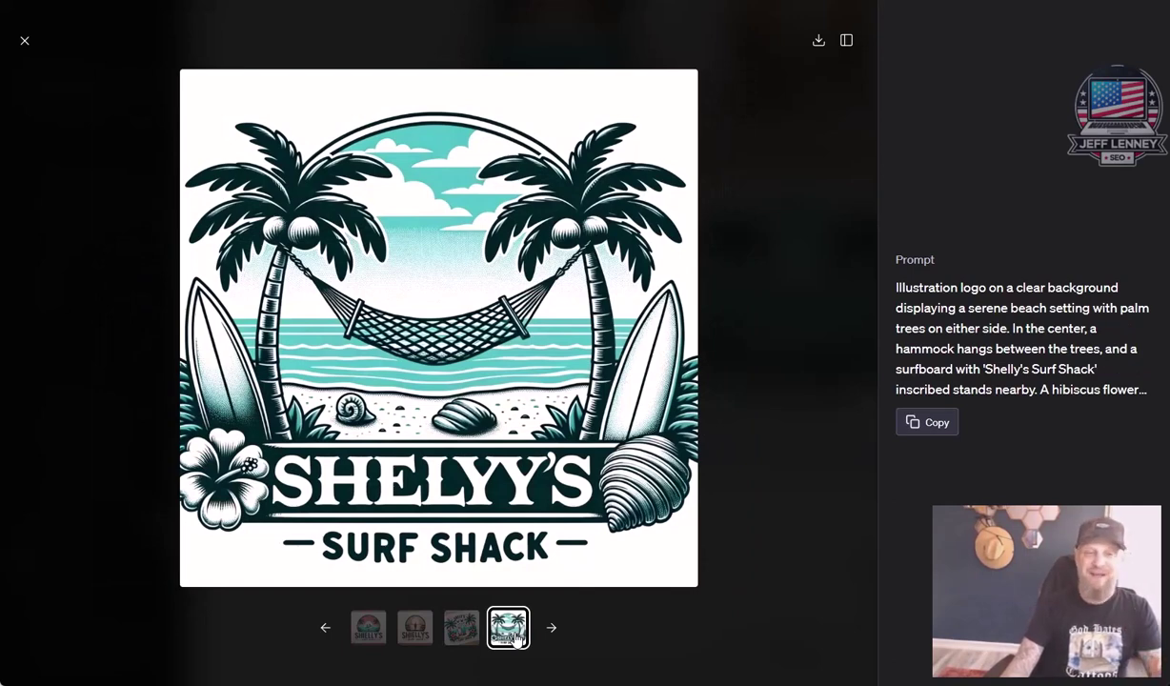
click(26, 41)
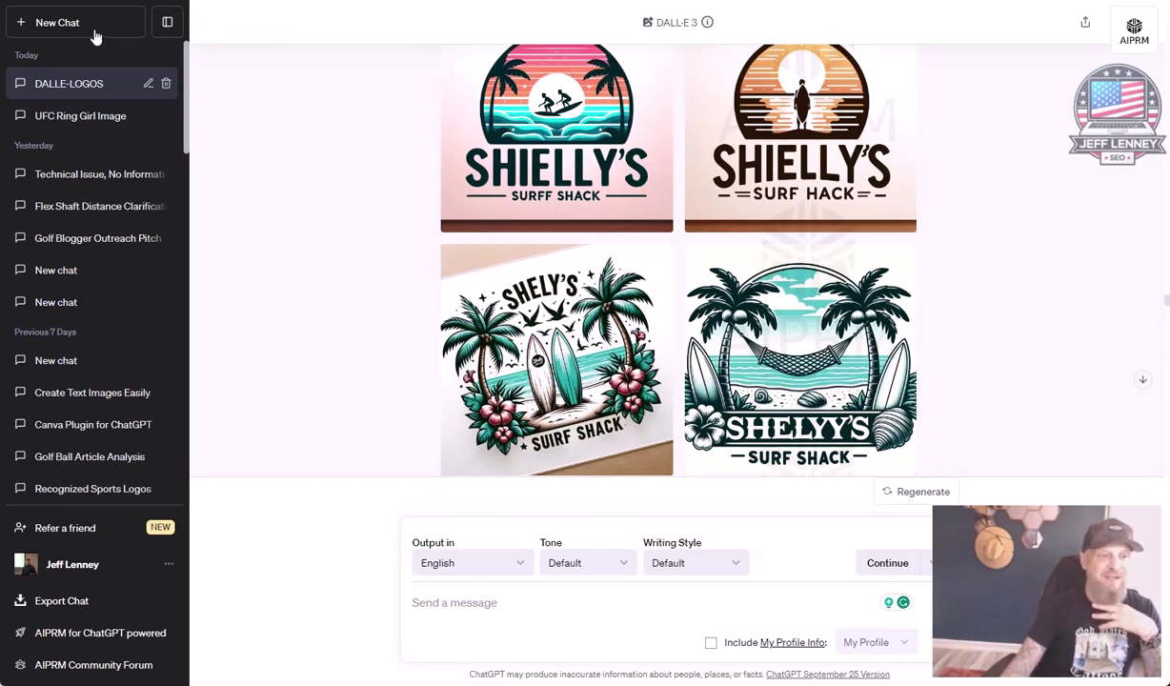
Start a new chat with GPT-4 switched to DALL·E 3 image generation.
click(94, 30)
click(167, 21)
mouse_move(671, 38)
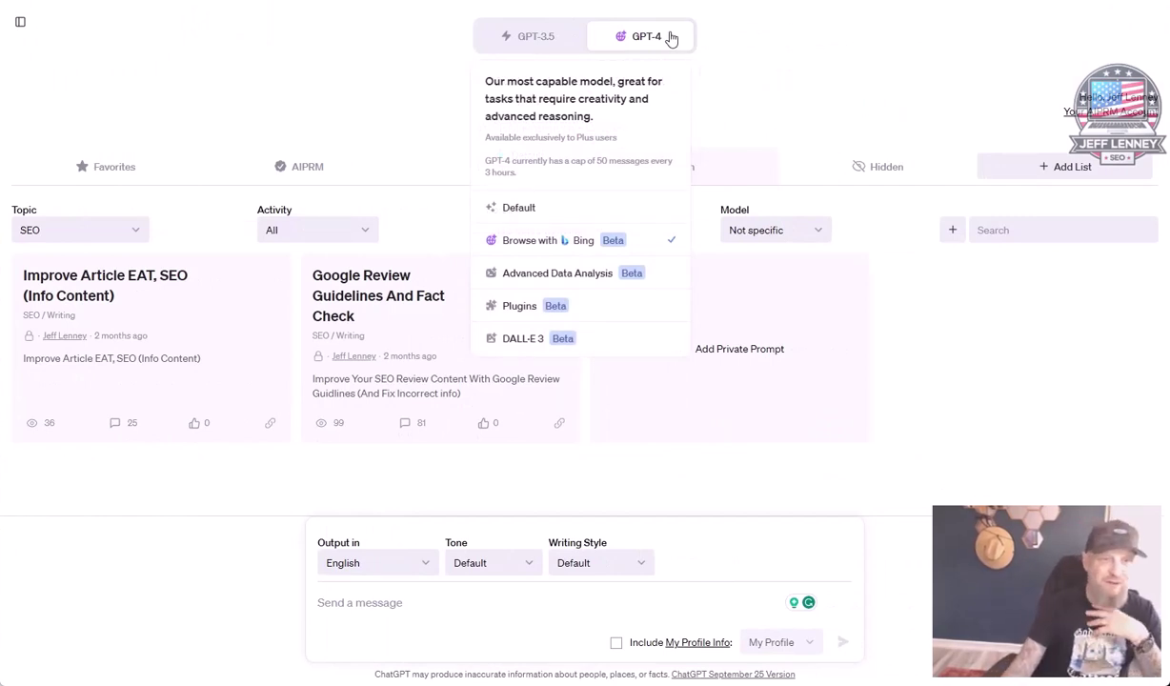
click(532, 341)
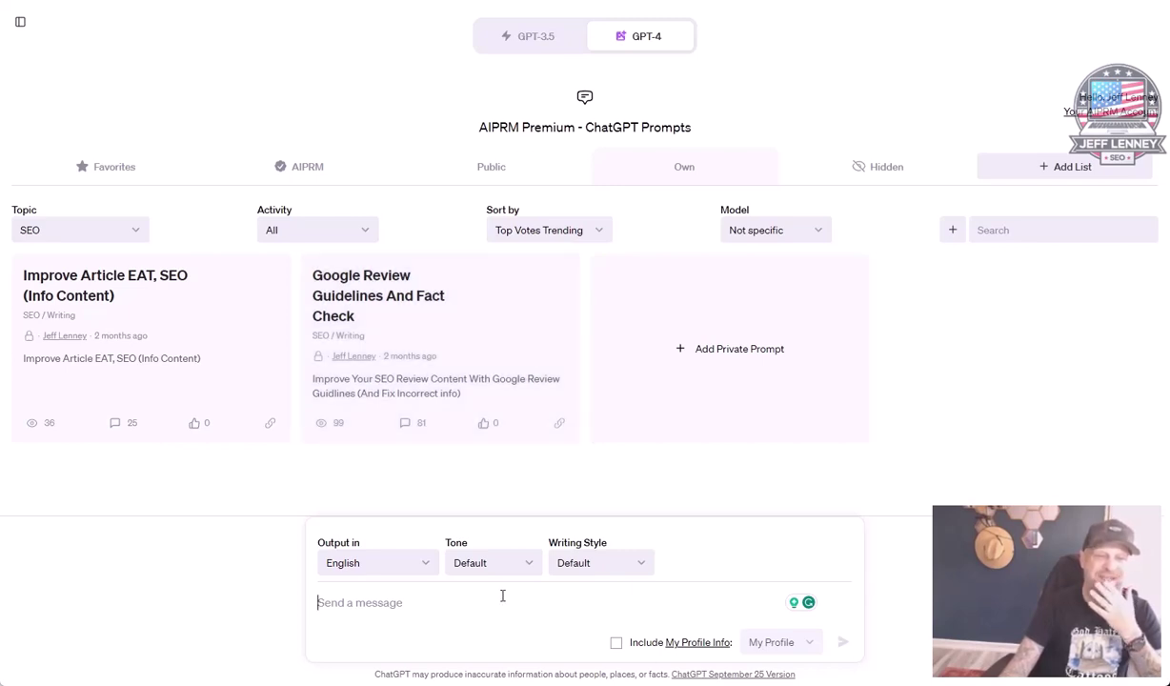
Ask for 10 business name ideas for a chainsaw review blog and read the reply.
text(I nee)
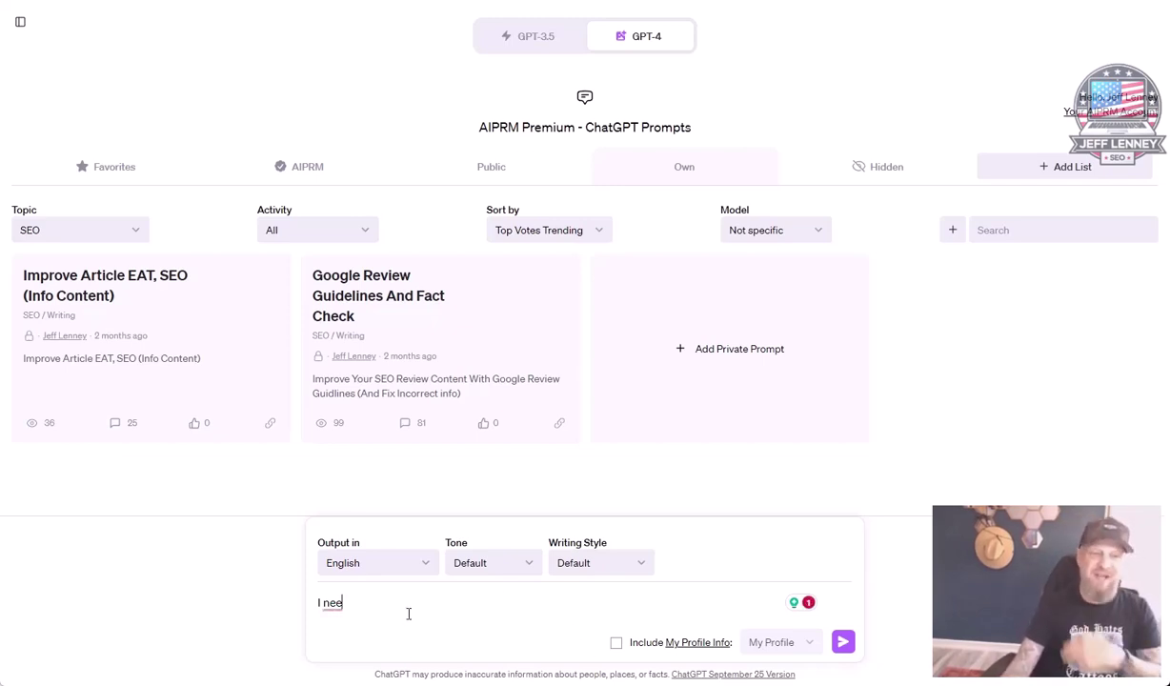
text(d)
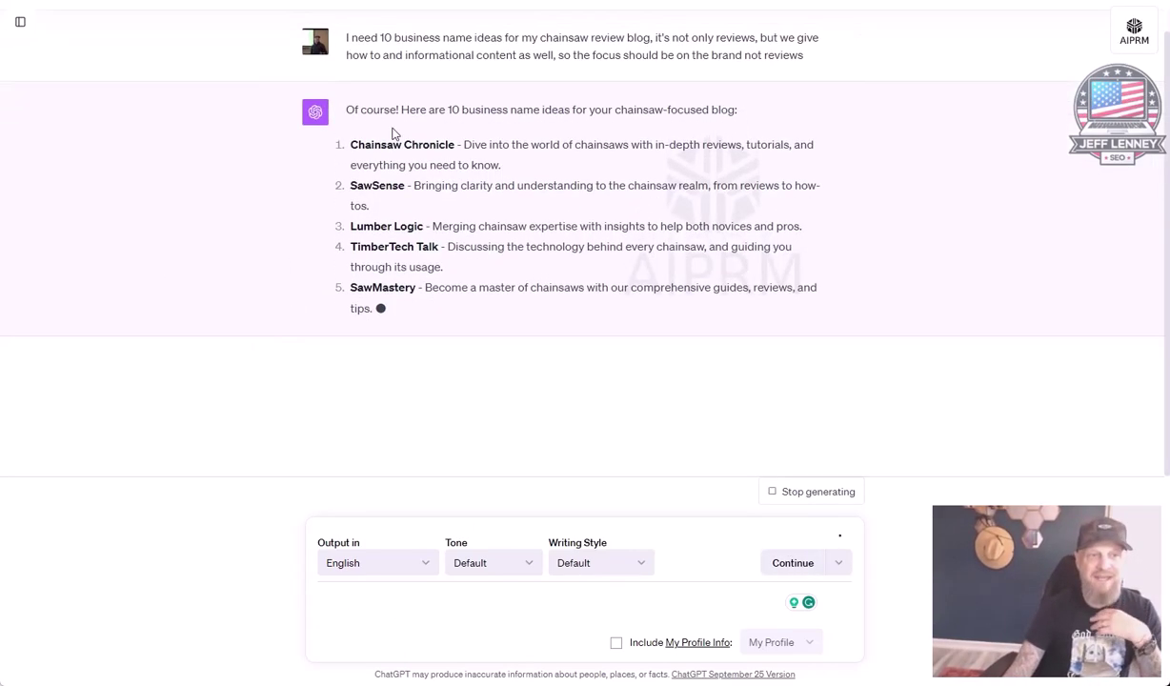
scroll(478, 120, up, 1)
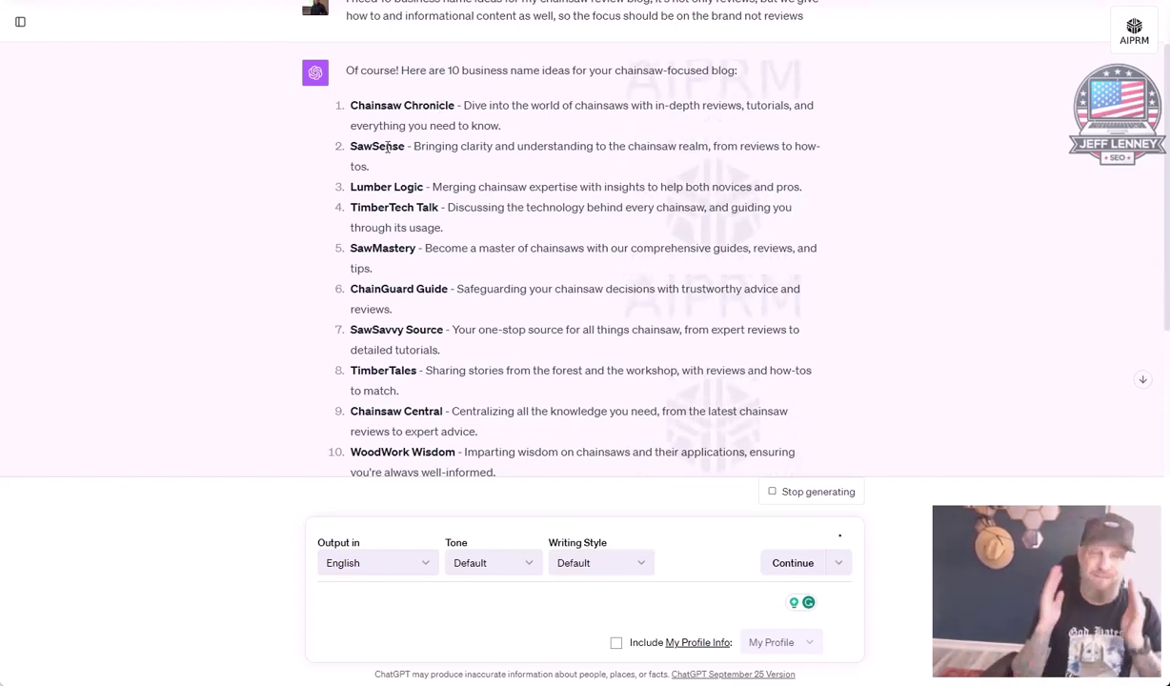
scroll(384, 178, down, 1)
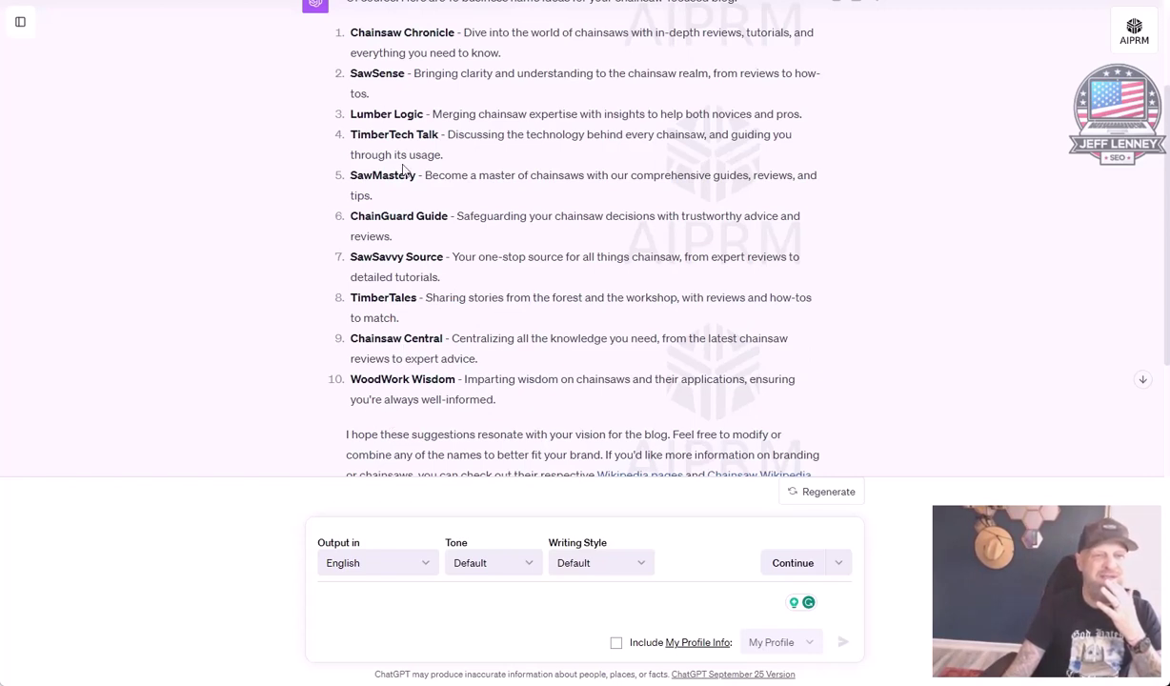
Pick SawSense and ask 'when you picture SawSense, what do you envision?'.
double_click(372, 74)
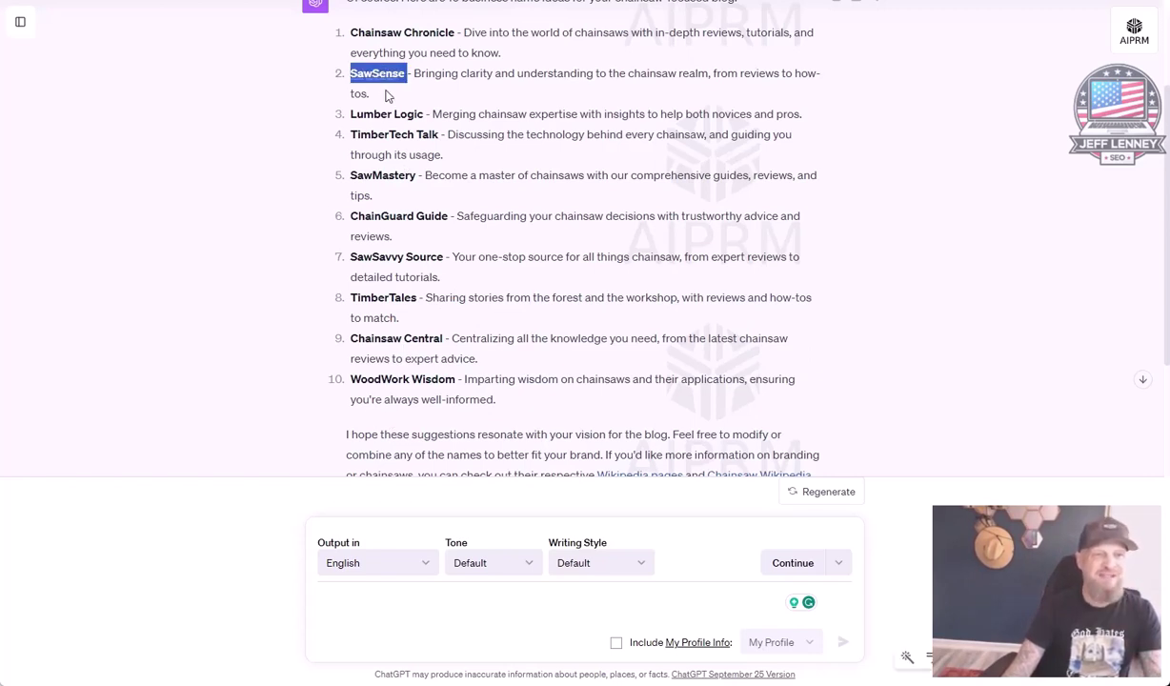
scroll(652, 329, down, 2)
click(538, 594)
text(when you )
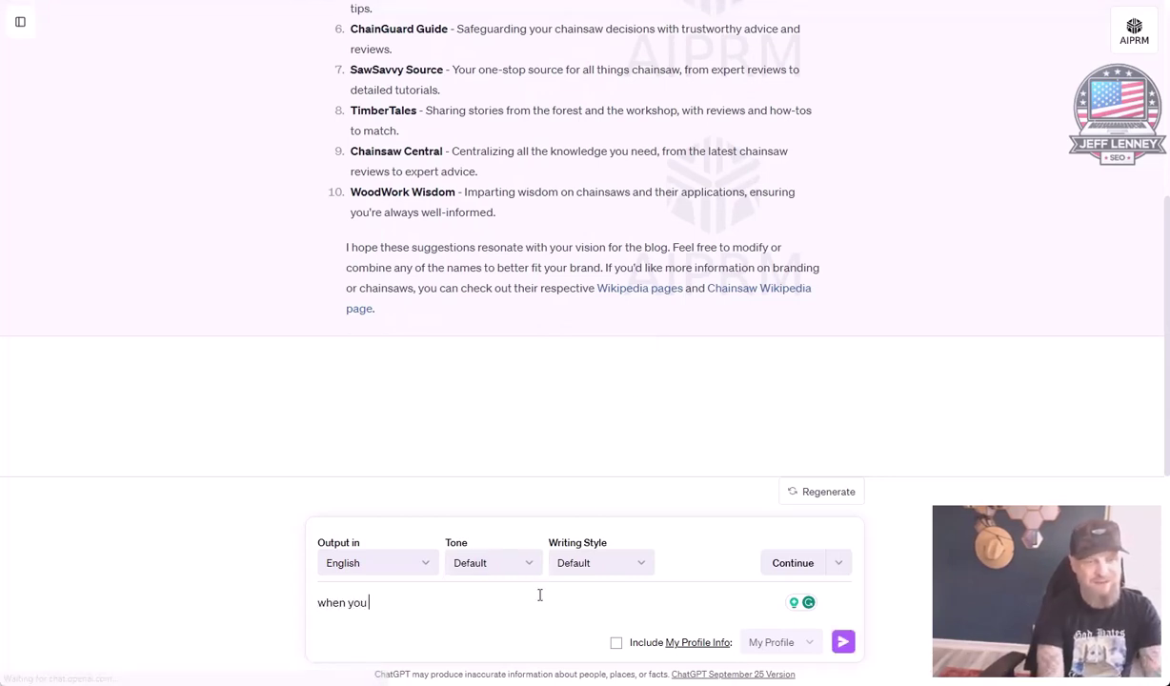
text(picture SawSense )
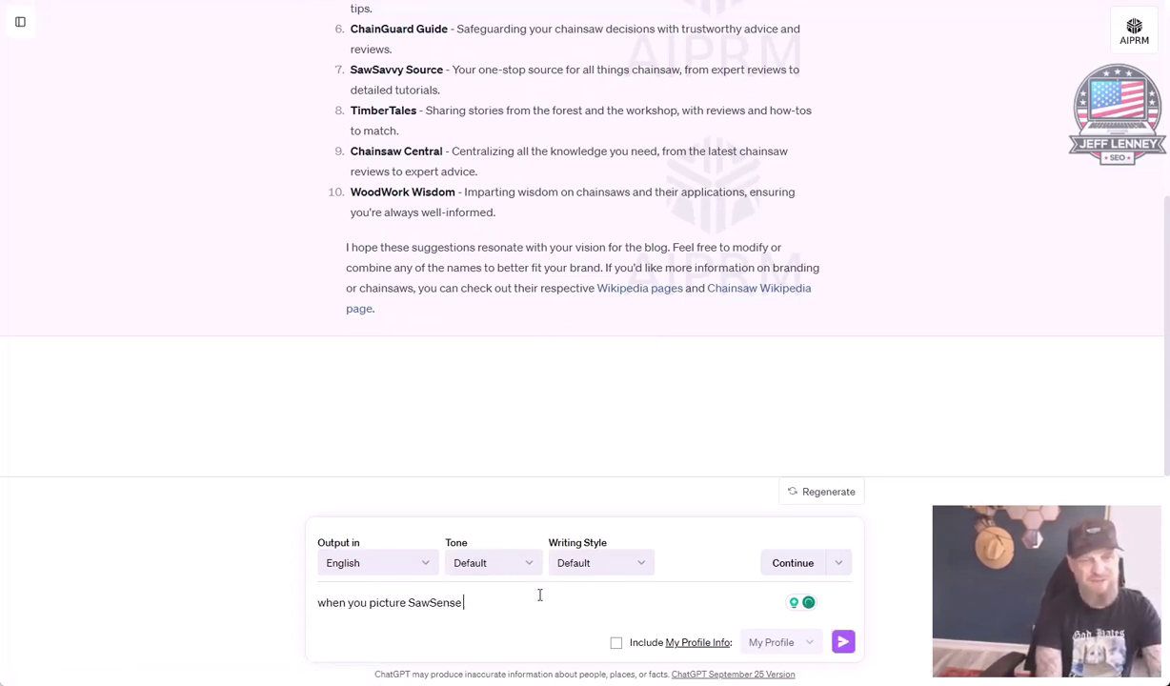
text(, what do you envision?)
key(Return)
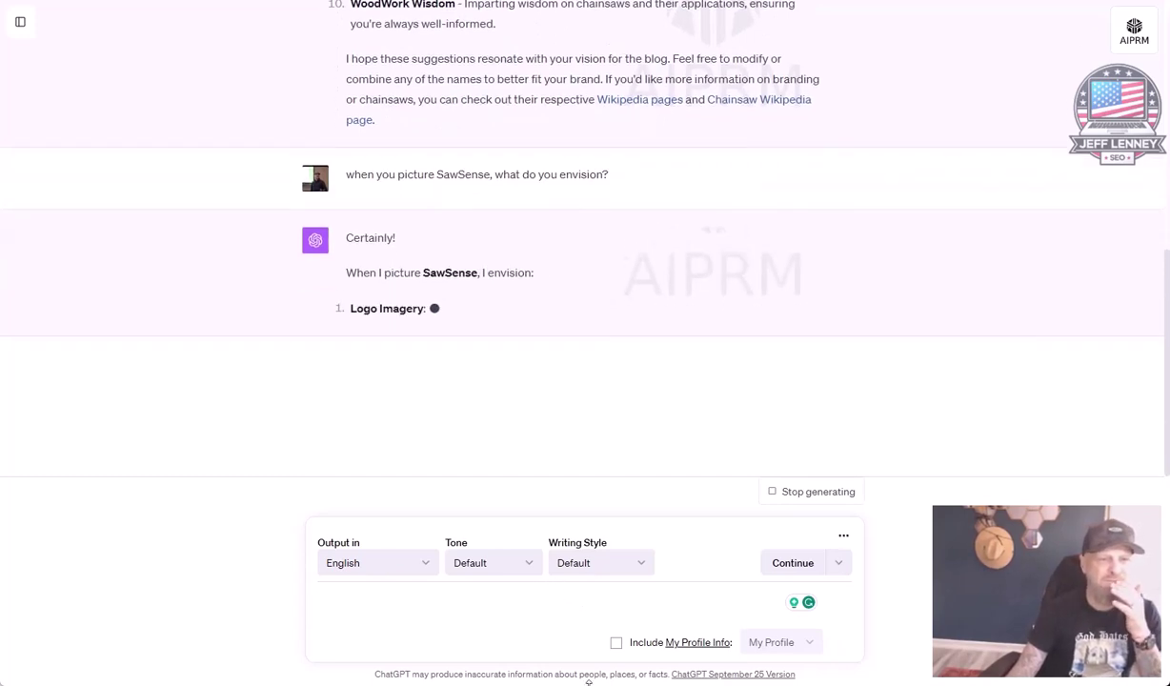
Paste the request for 4 SawSense logo variations into the prompt.
click(535, 596)
text(can you create 4 logo variations for me please, for SawSense or SawSense.com?)
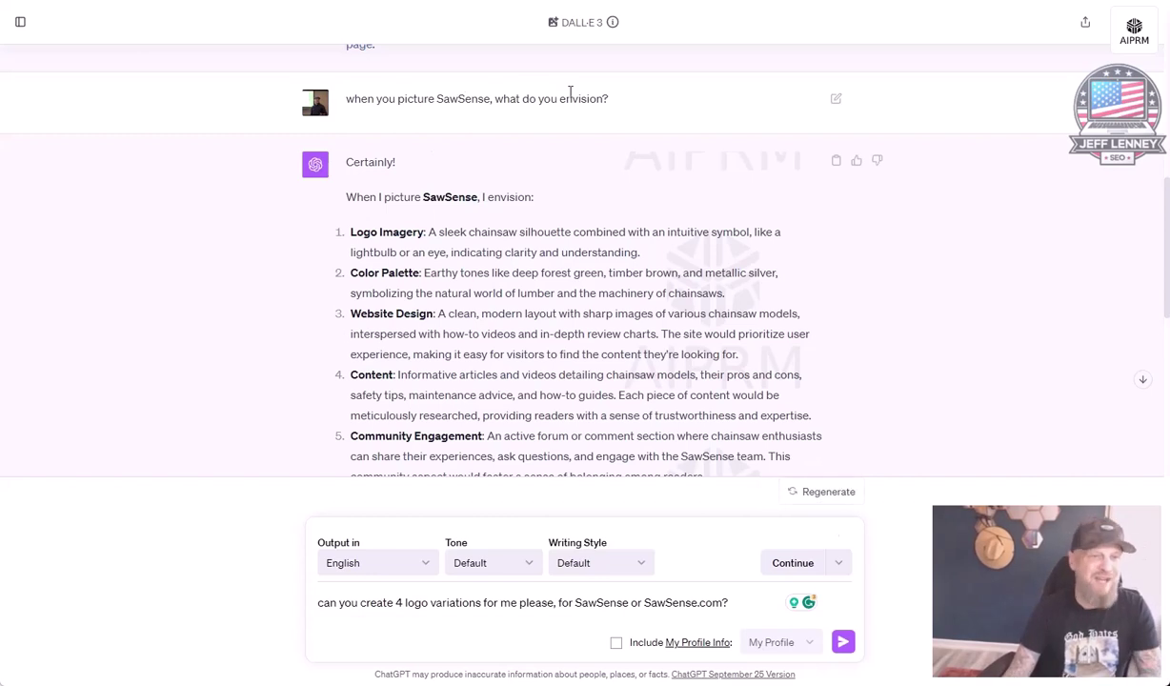
scroll(574, 198, down, 1)
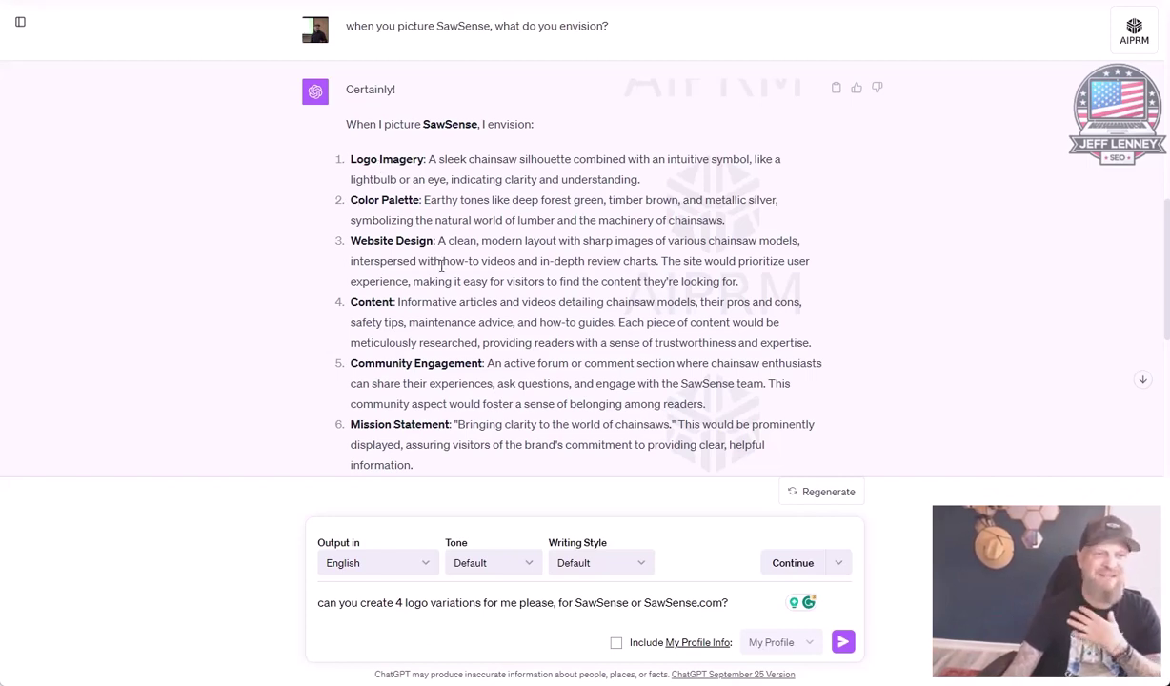
scroll(339, 335, down, 1)
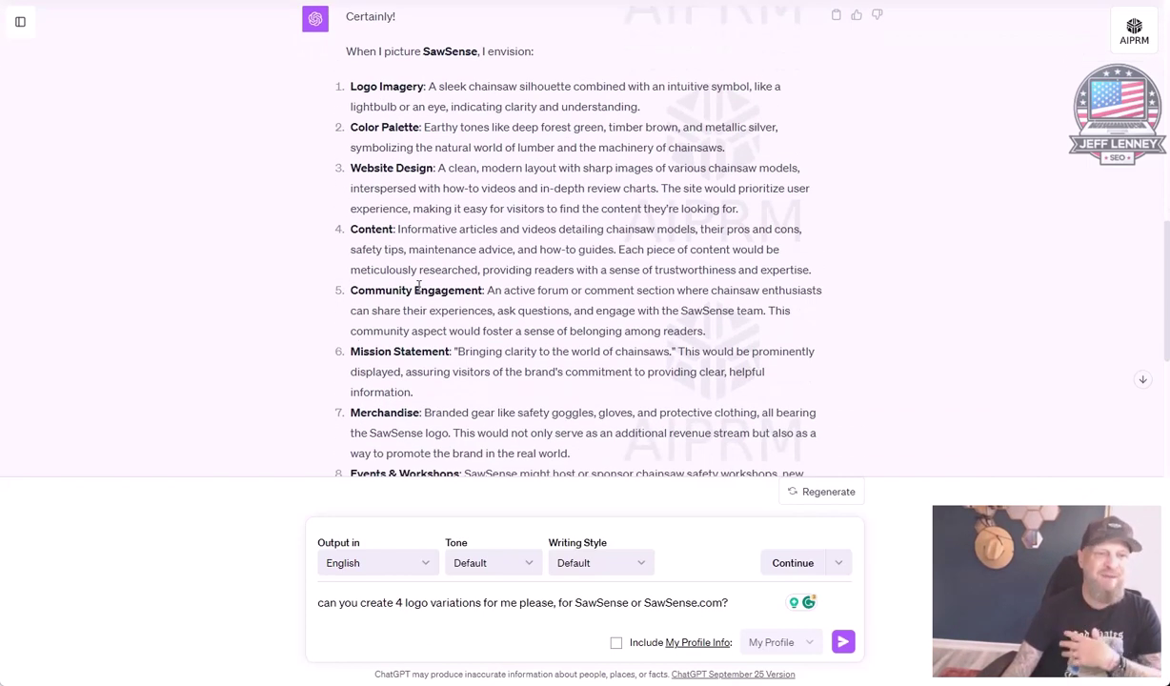
scroll(415, 285, down, 2)
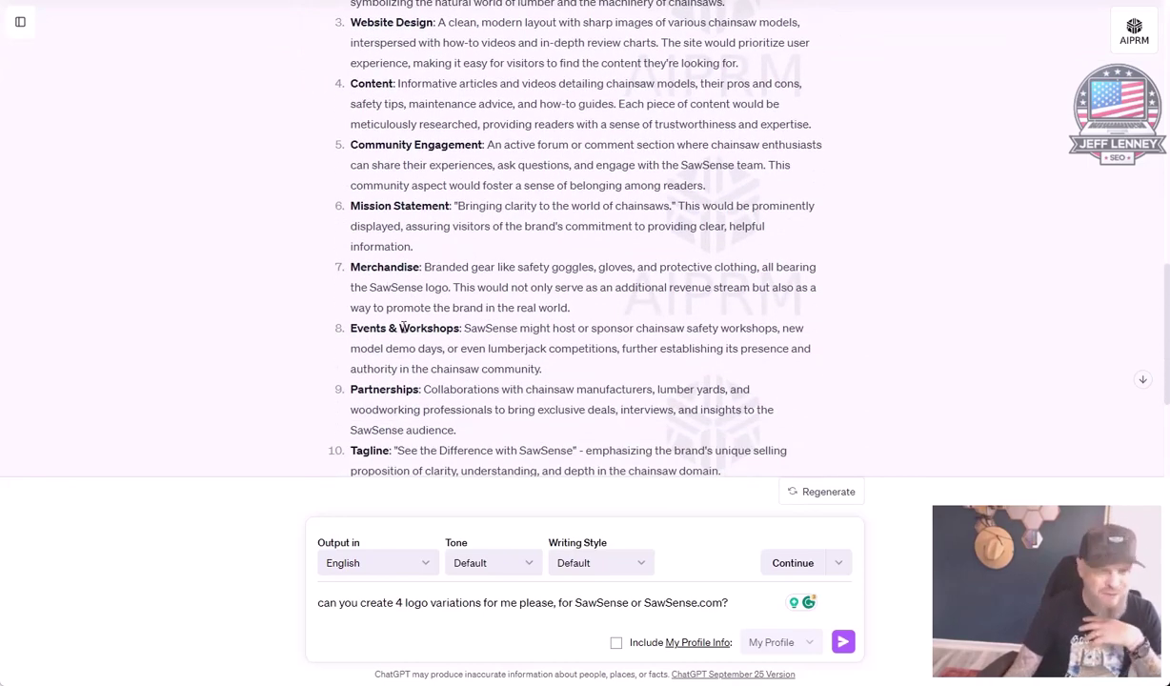
scroll(402, 328, down, 2)
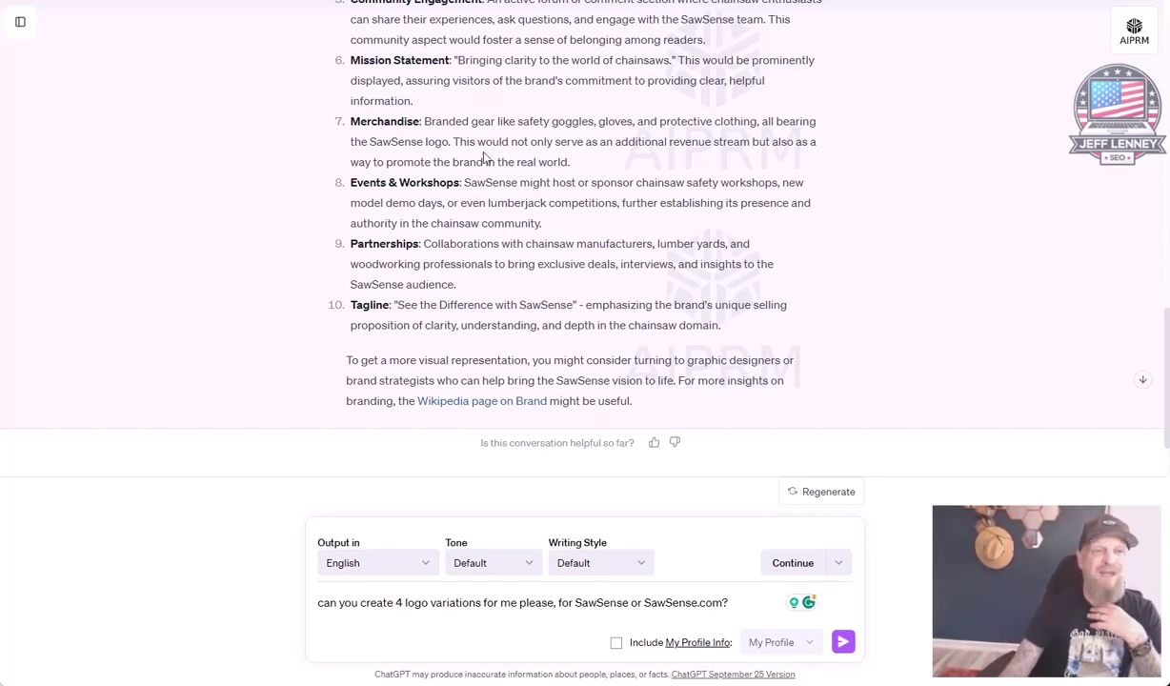
scroll(483, 156, up, 1)
scroll(483, 156, down, 1)
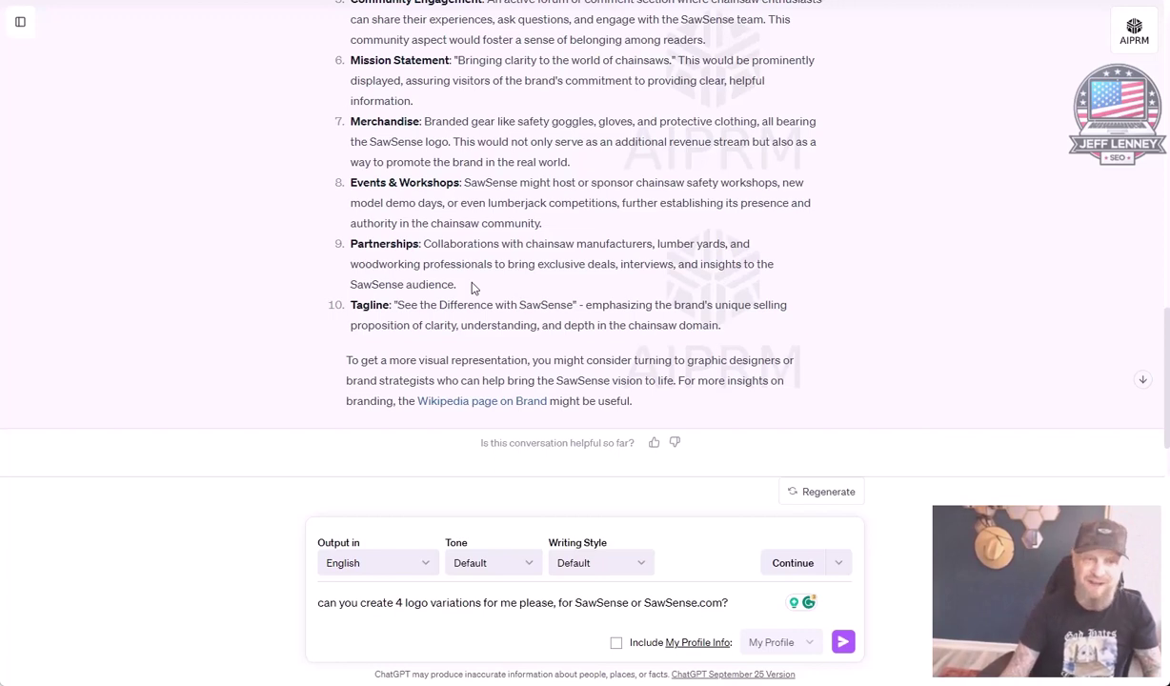
scroll(471, 314, down, 1)
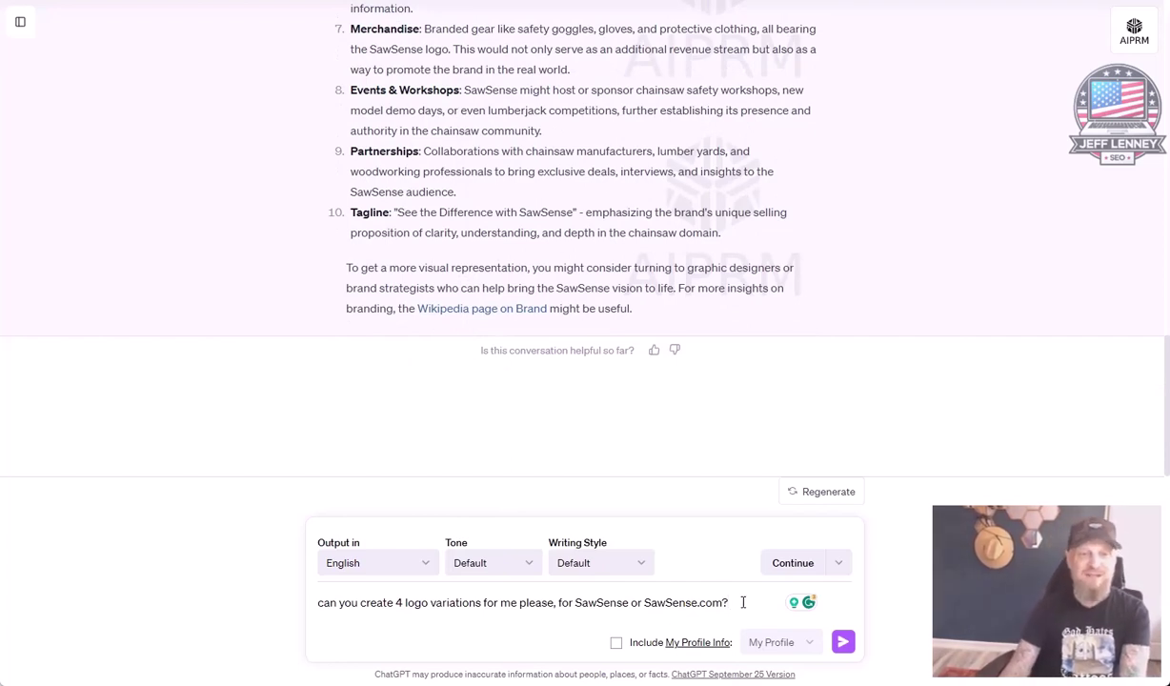
Send the four-logo request and view the lightbulb-with-chainsaw logo full size.
key(Return)
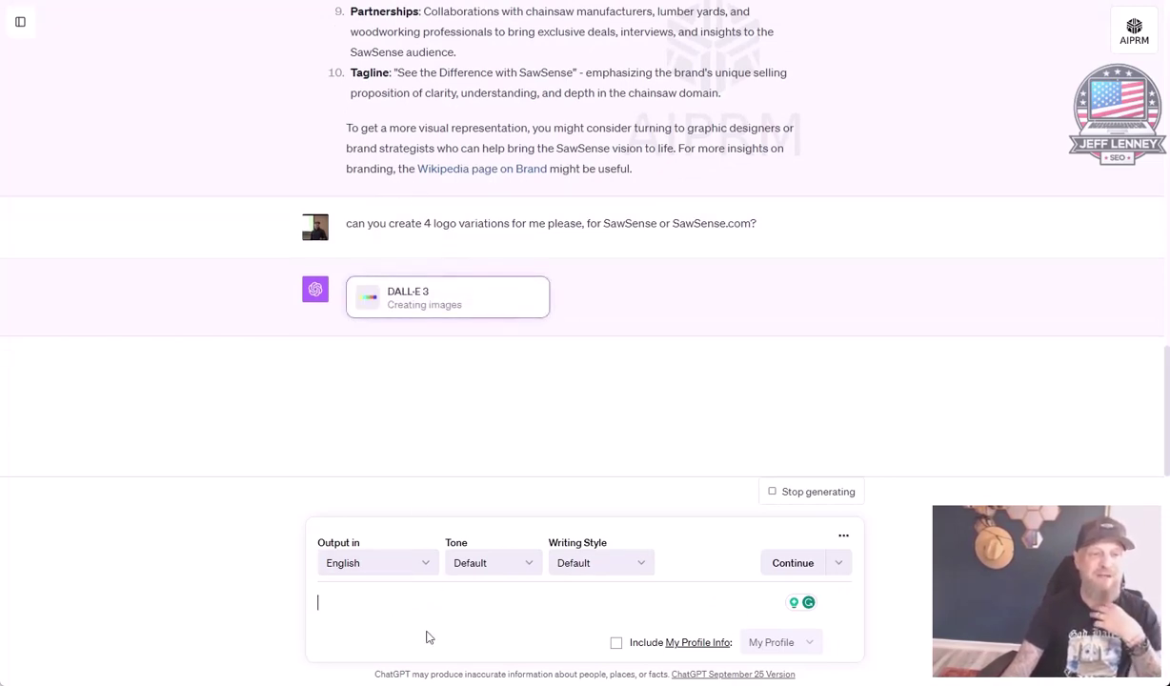
scroll(386, 338, up, 1)
click(455, 206)
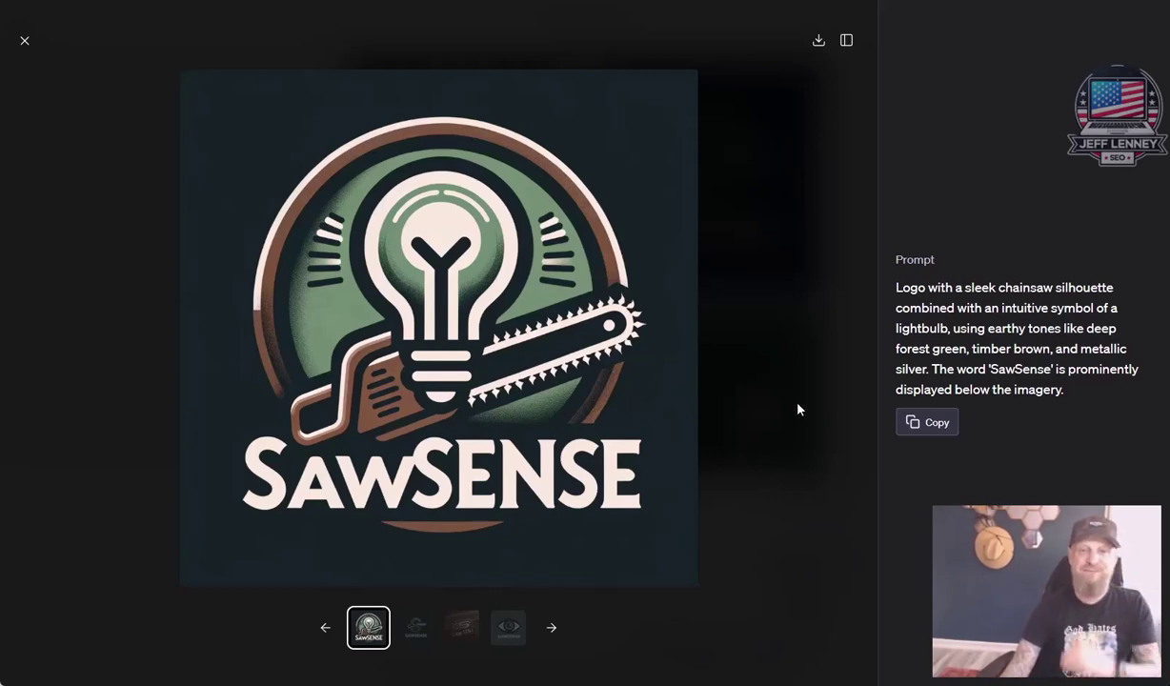
View the chainsaw S, wood-grain and eye logos full size, revisiting the eye logo.
click(411, 643)
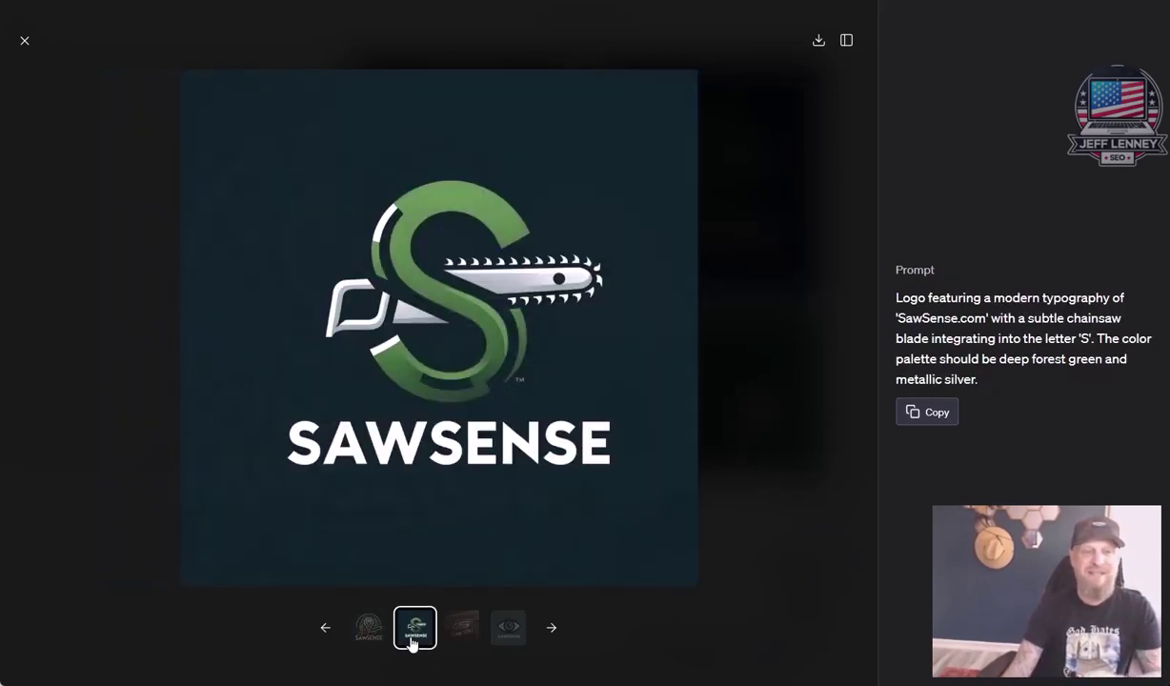
click(457, 634)
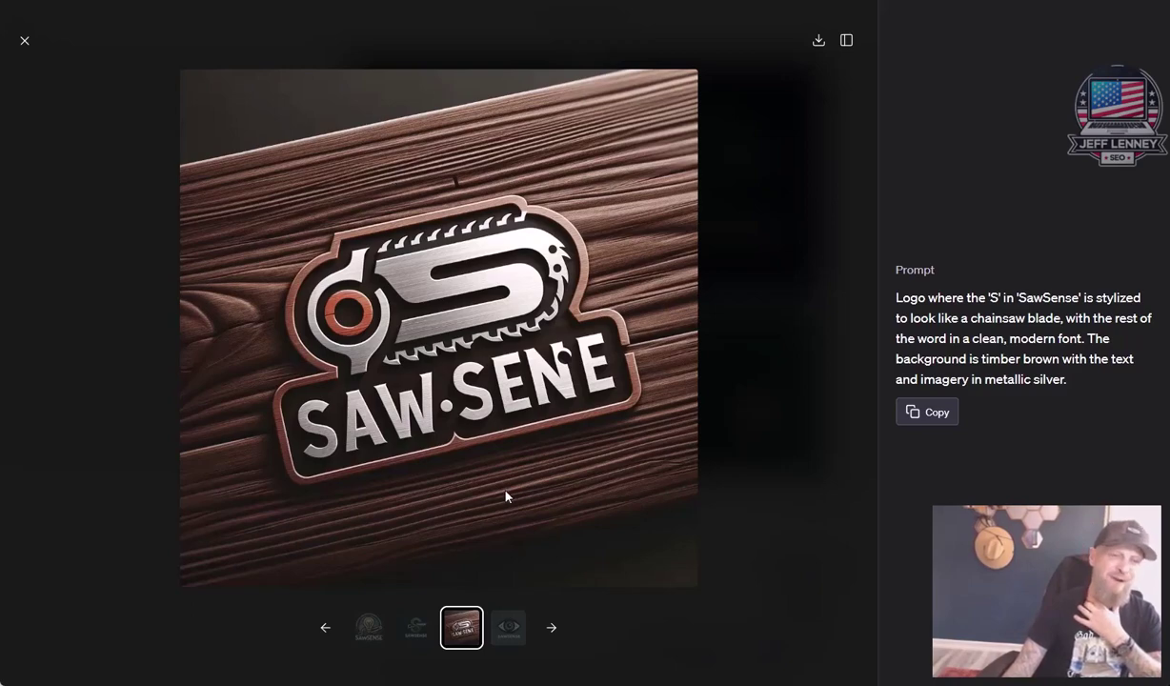
click(496, 645)
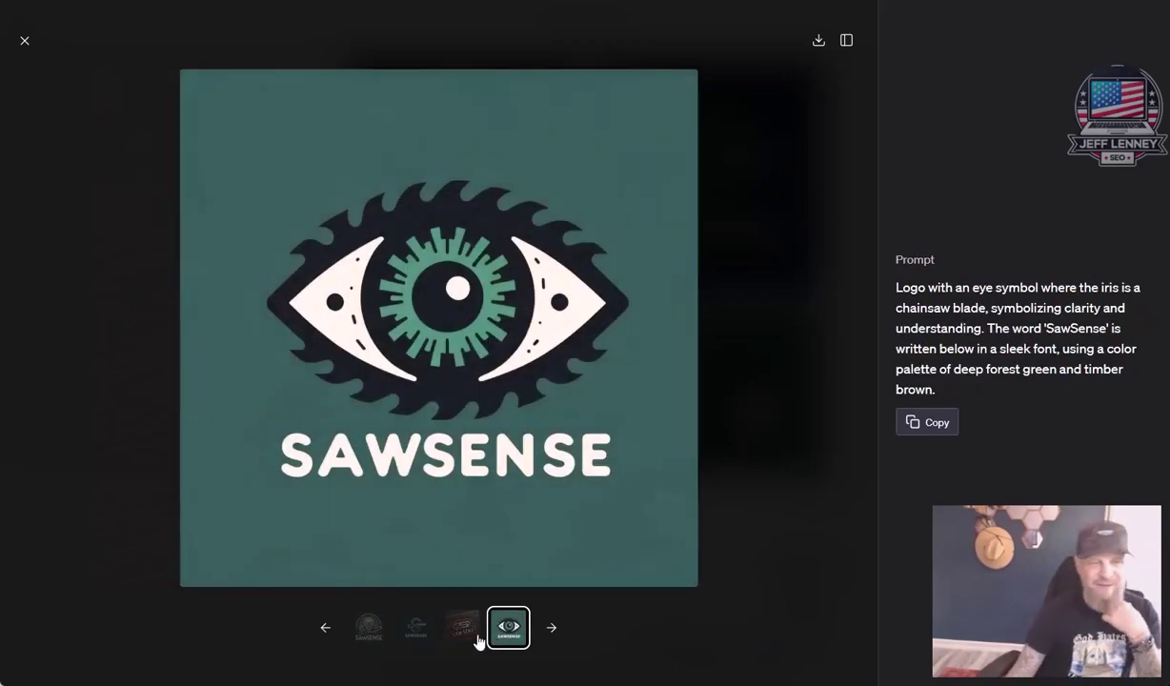
click(25, 41)
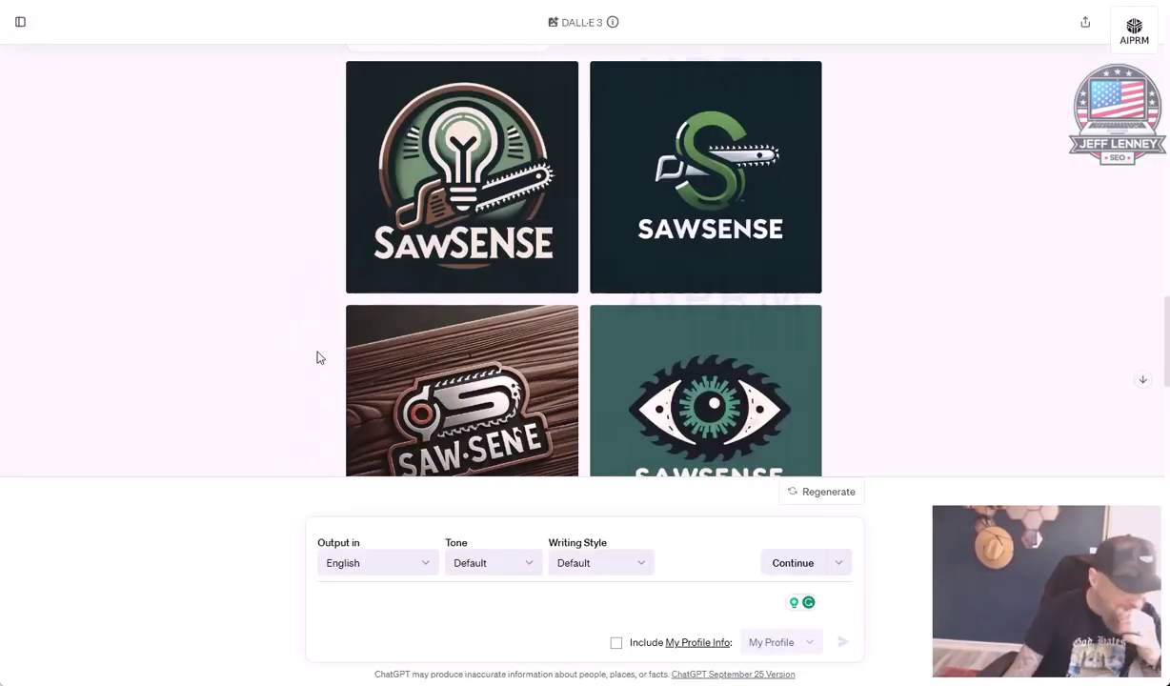
scroll(318, 358, down, 1)
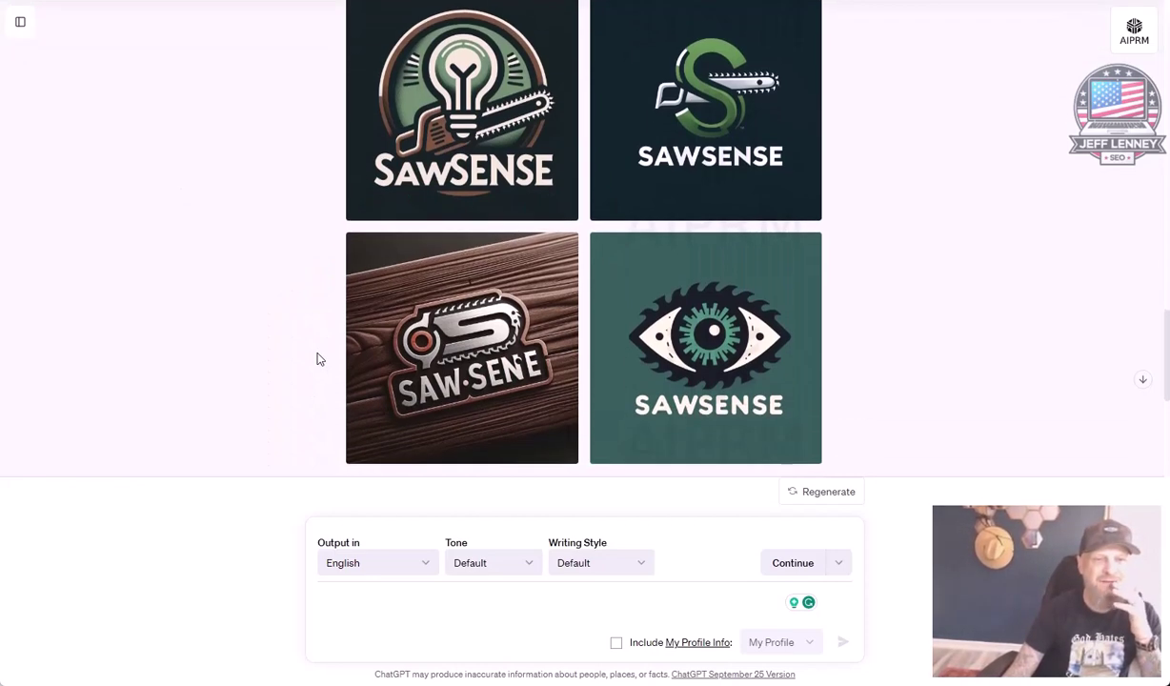
mouse_move(789, 347)
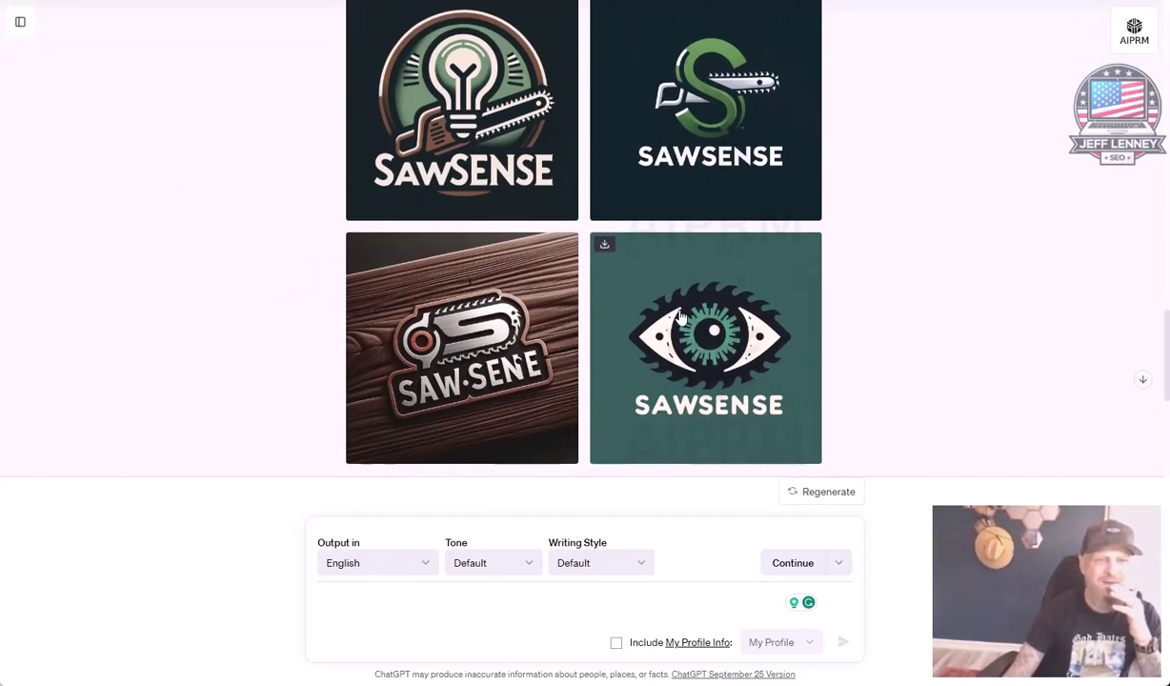
click(684, 364)
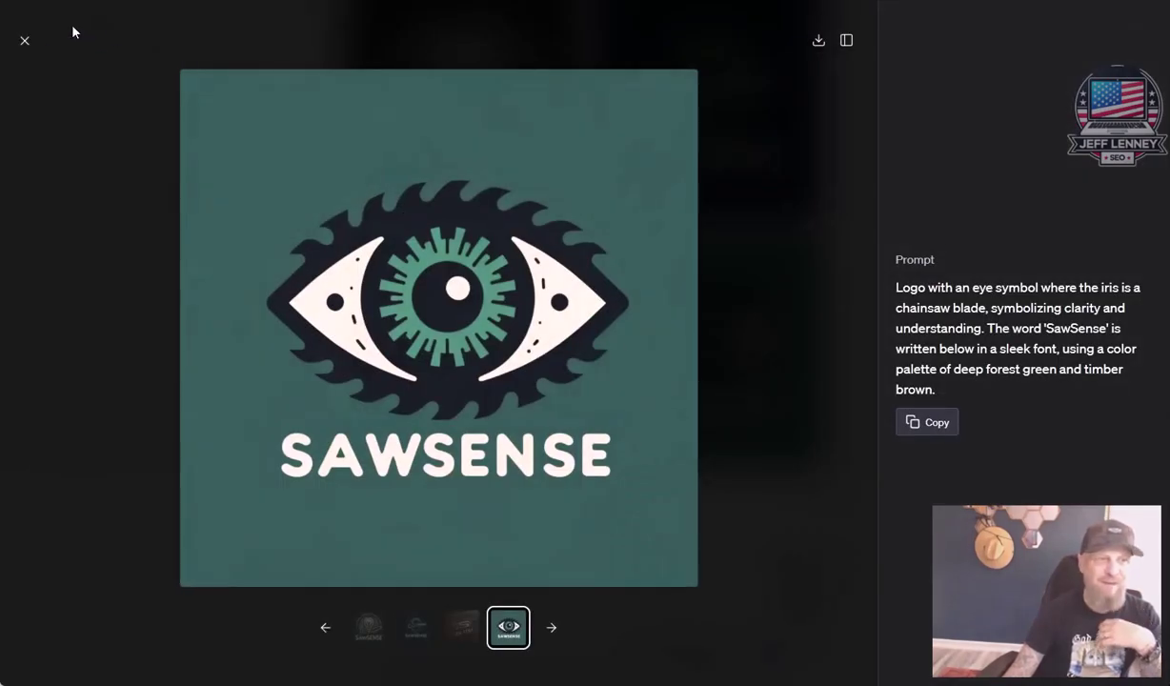
click(24, 45)
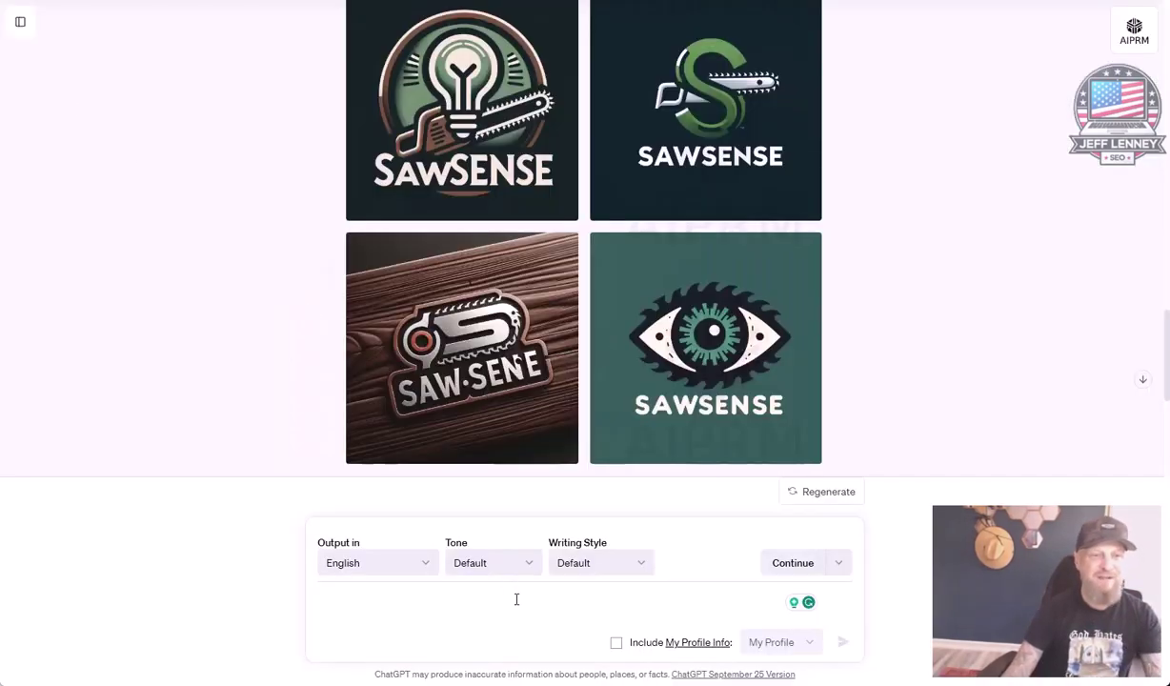
Request 4 variations of #1 with a white background and glance at the wood-grain logo.
text(Give m)
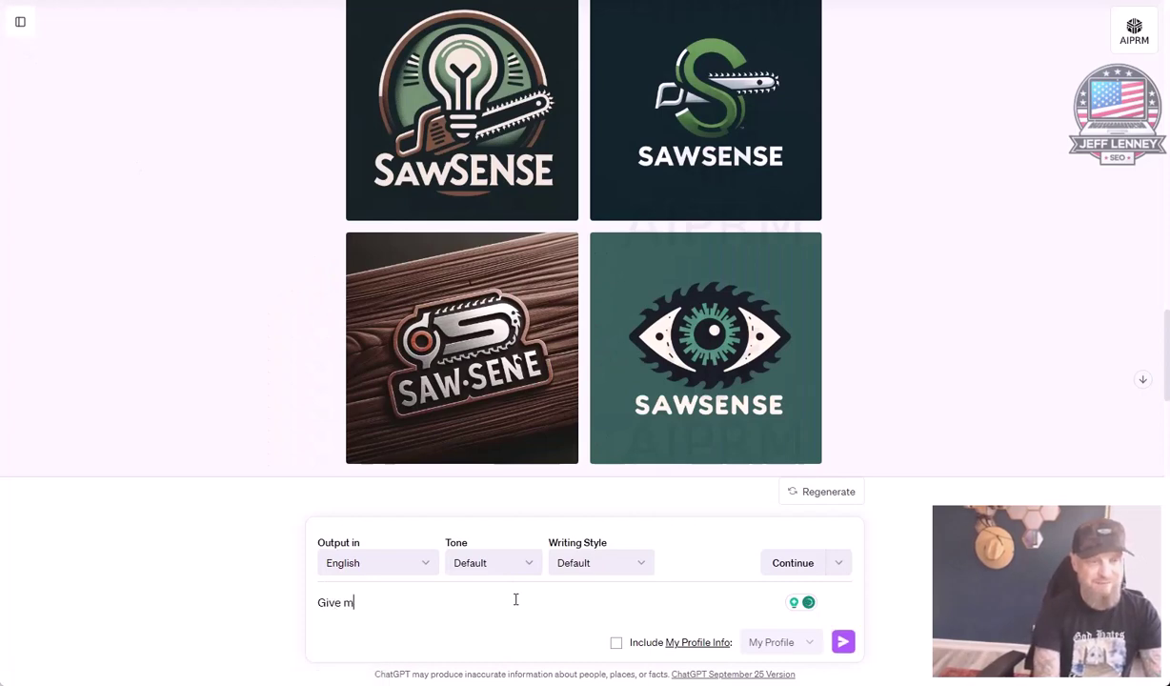
text(e 4 var)
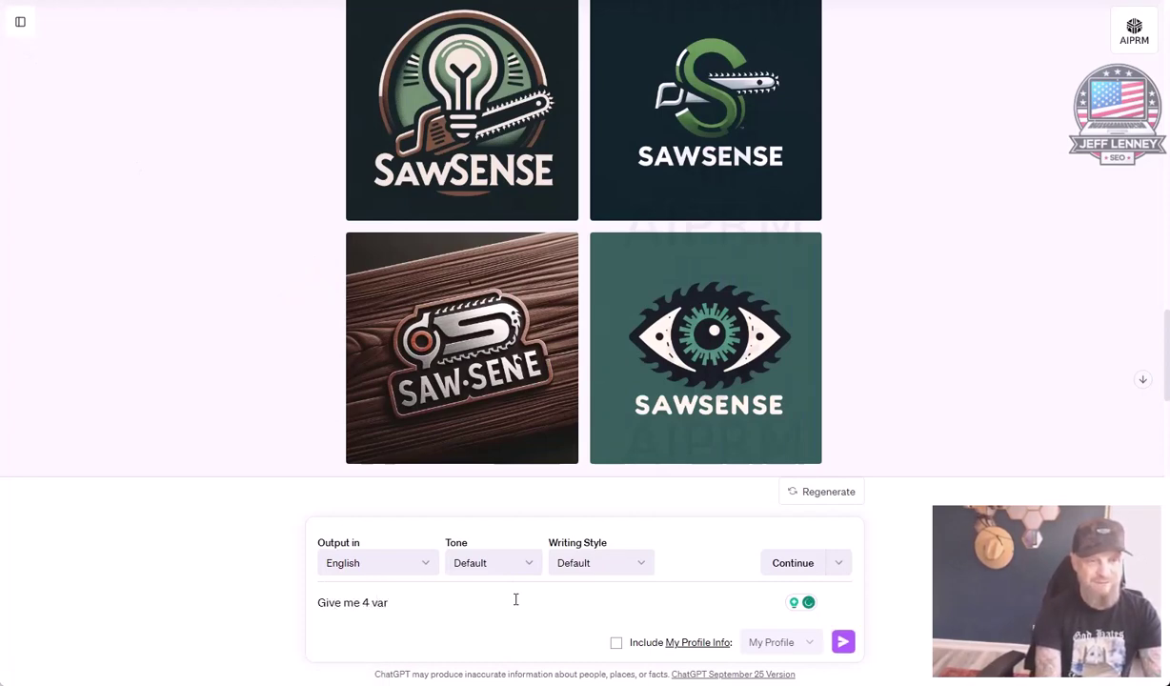
text(iations of #)
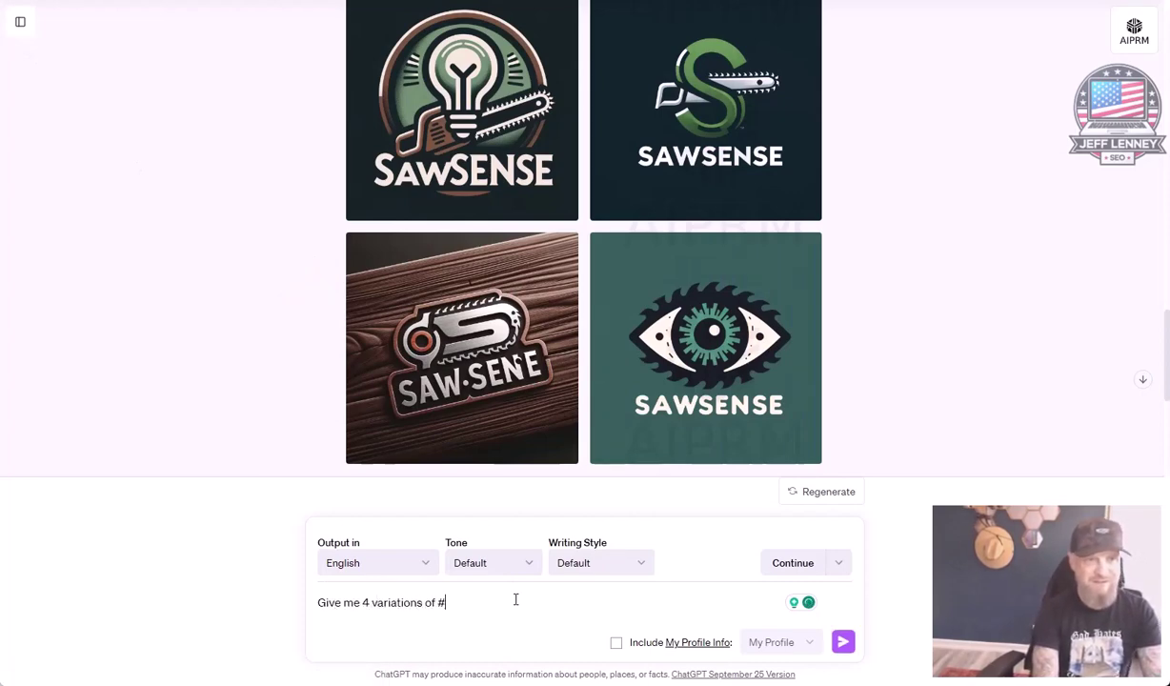
text(1, mak)
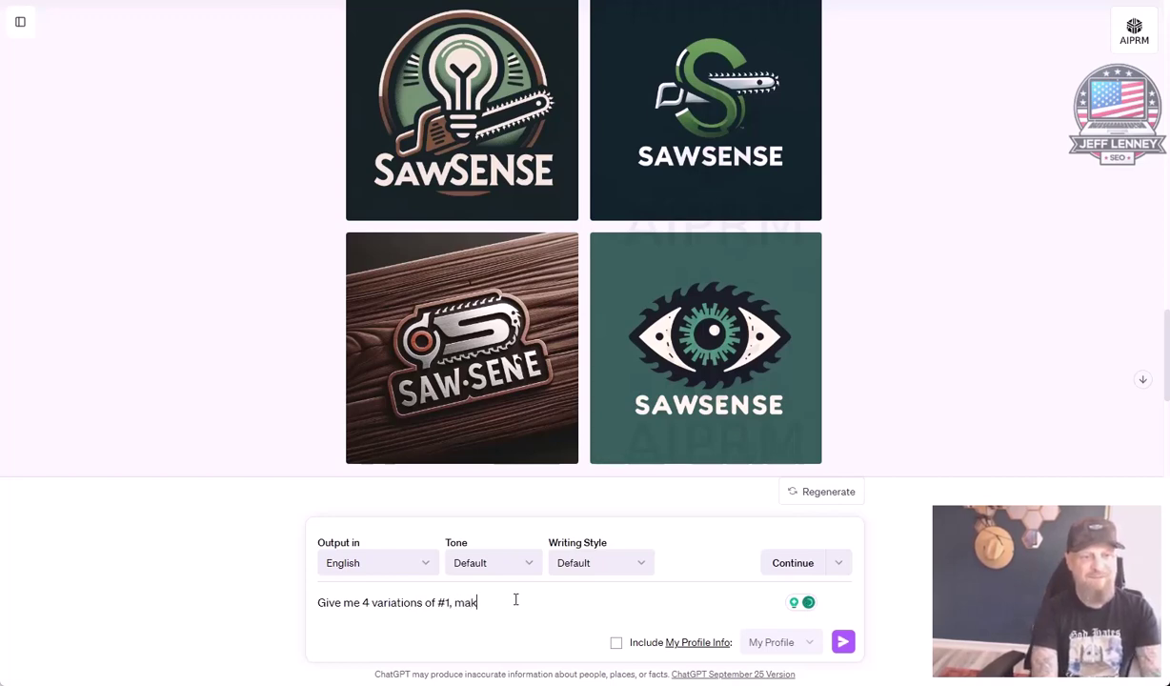
text(e the back)
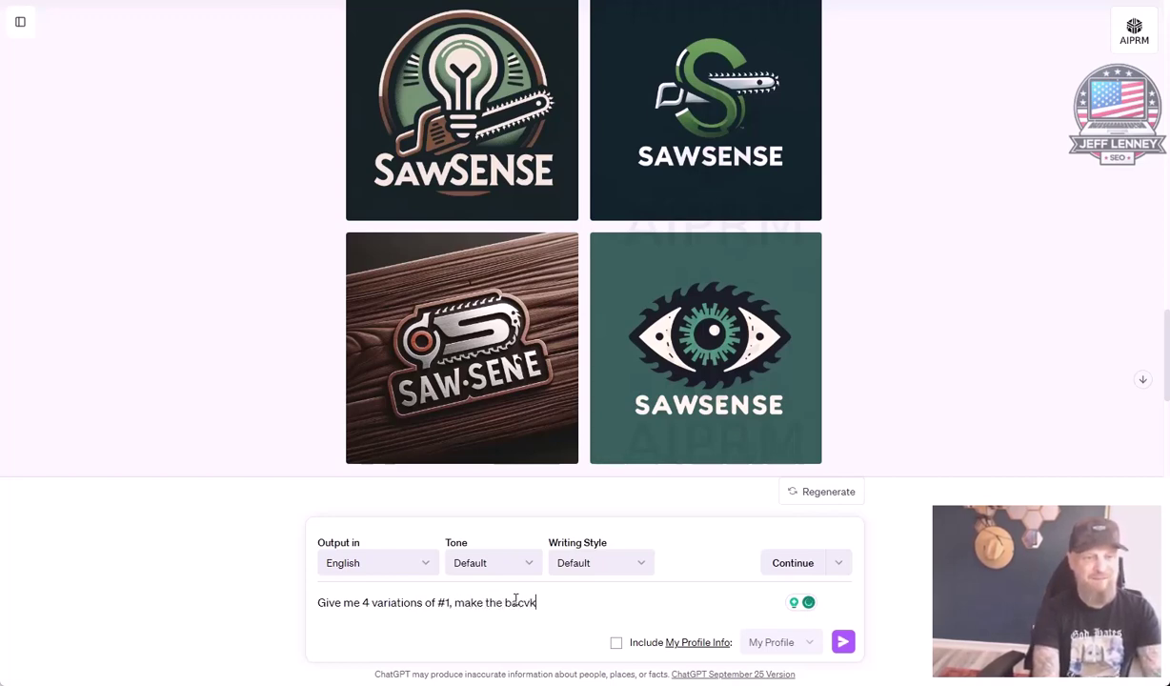
text(ground whit)
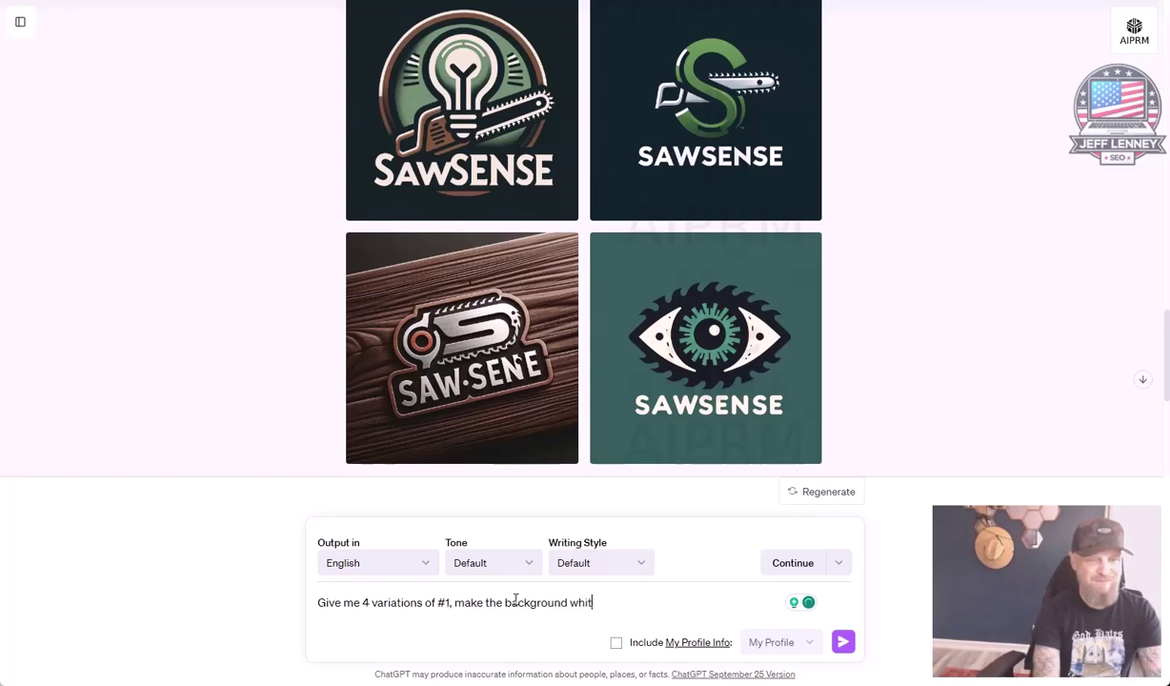
text(e behind the logo)
key(Return)
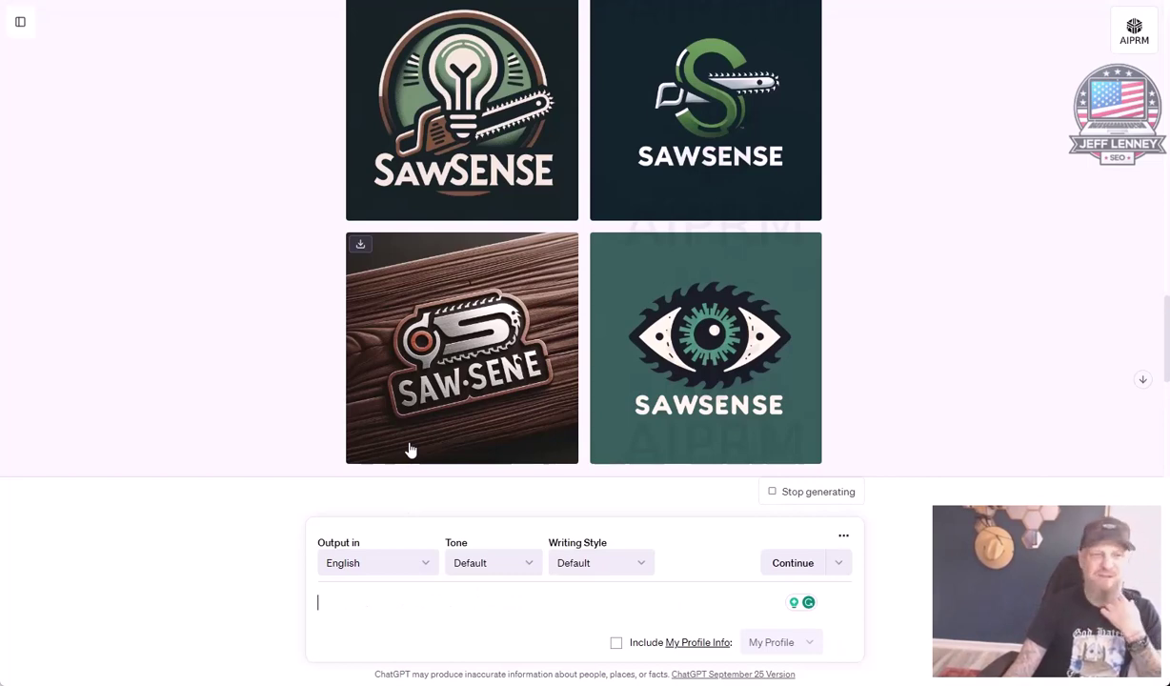
click(433, 343)
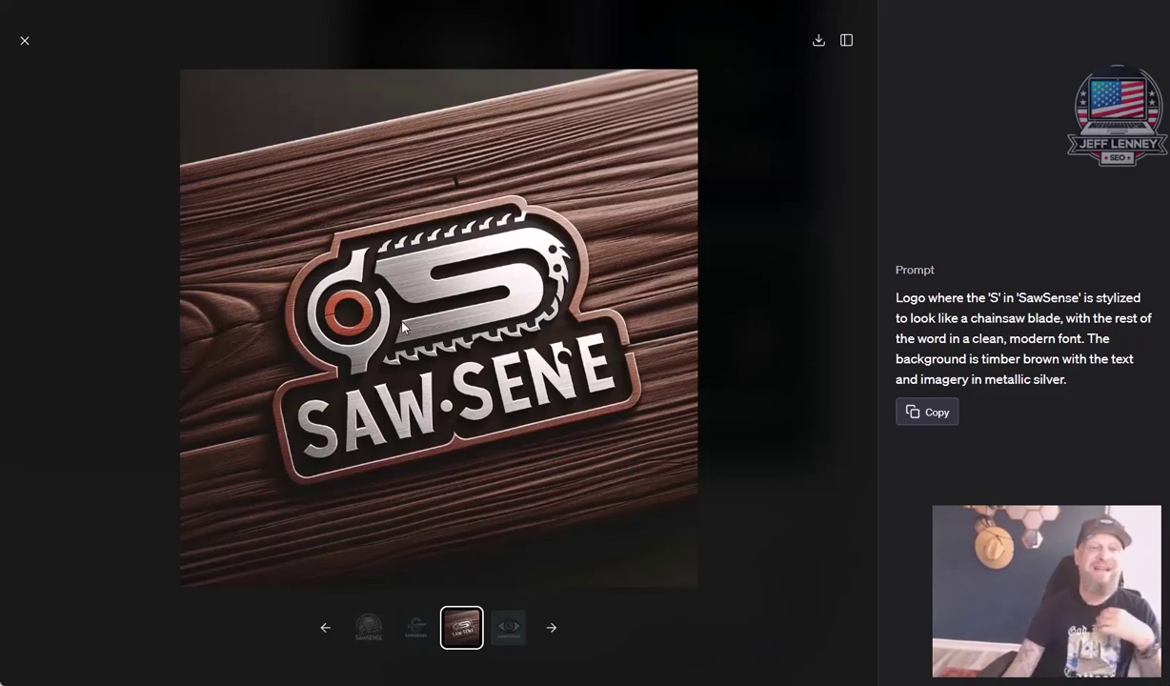
click(26, 40)
scroll(489, 293, down, 5)
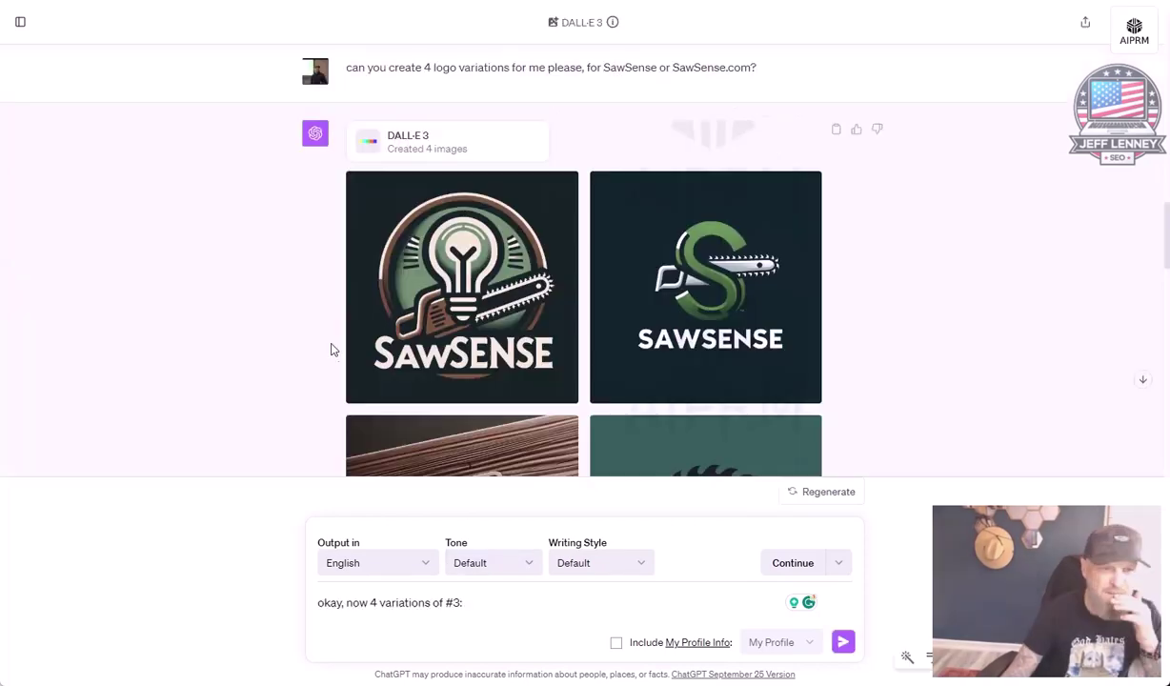
Review the four white-background lightbulb-and-chainsaw logos and view wood-grain logo #3 full size.
scroll(333, 352, up, 3)
scroll(336, 355, down, 2)
scroll(336, 356, down, 7)
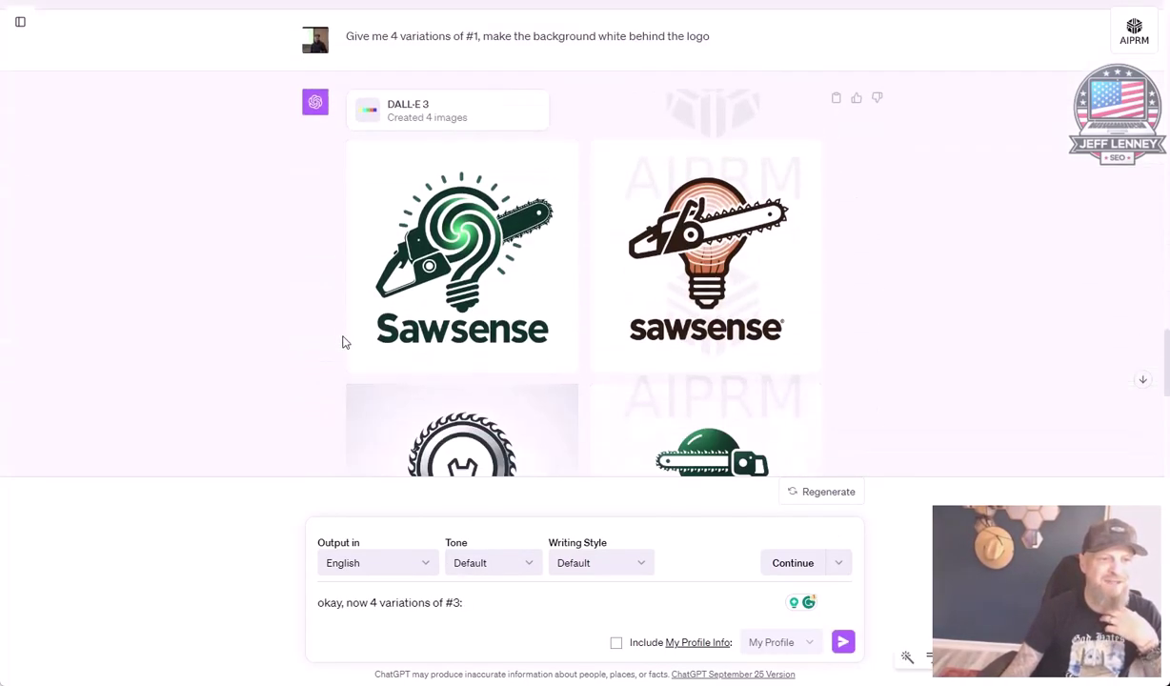
scroll(414, 277, down, 1)
mouse_move(404, 272)
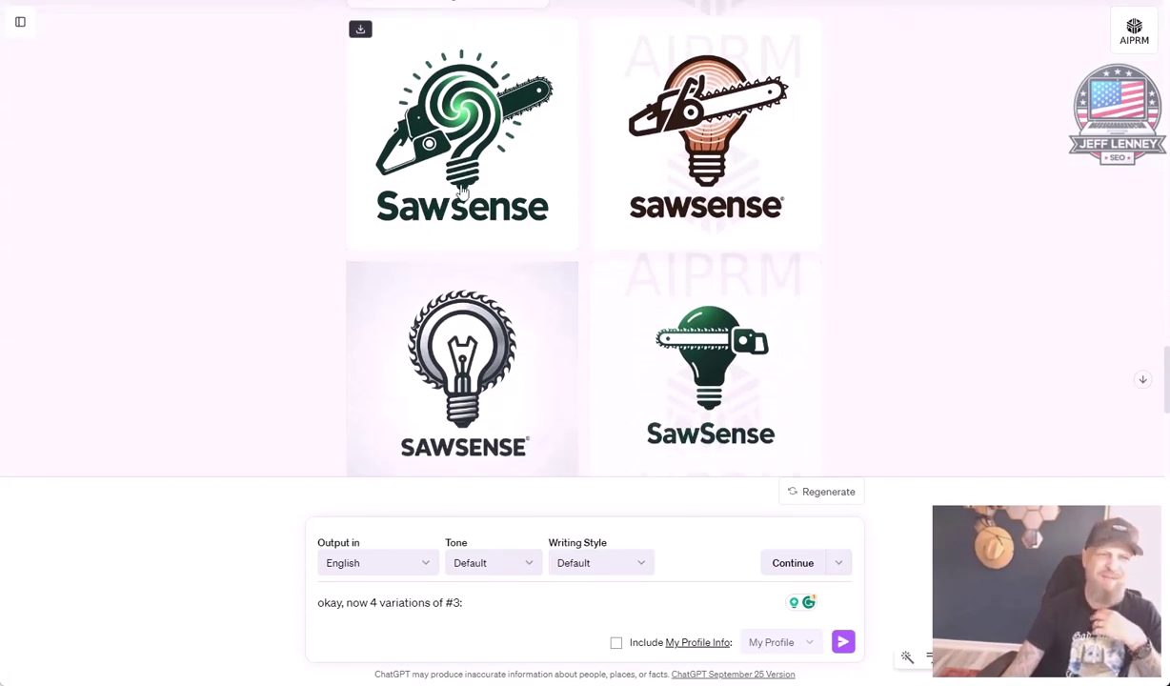
scroll(463, 201, down, 5)
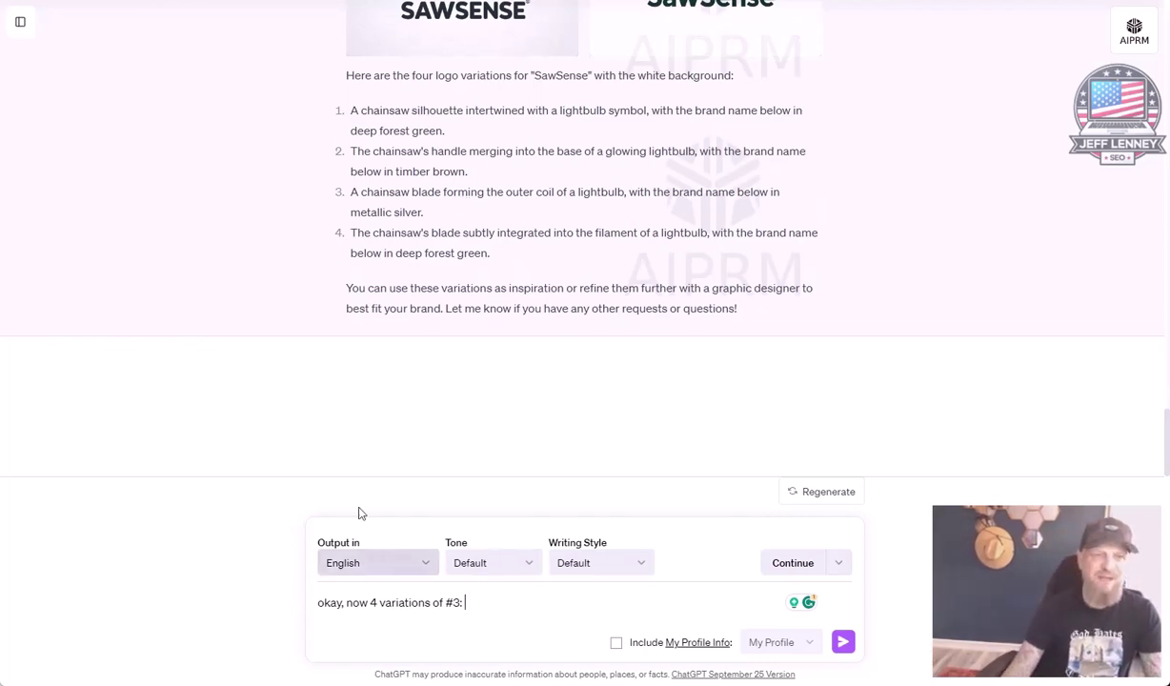
scroll(335, 466, up, 10)
scroll(418, 386, down, 2)
click(419, 315)
click(25, 40)
scroll(98, 130, down, 8)
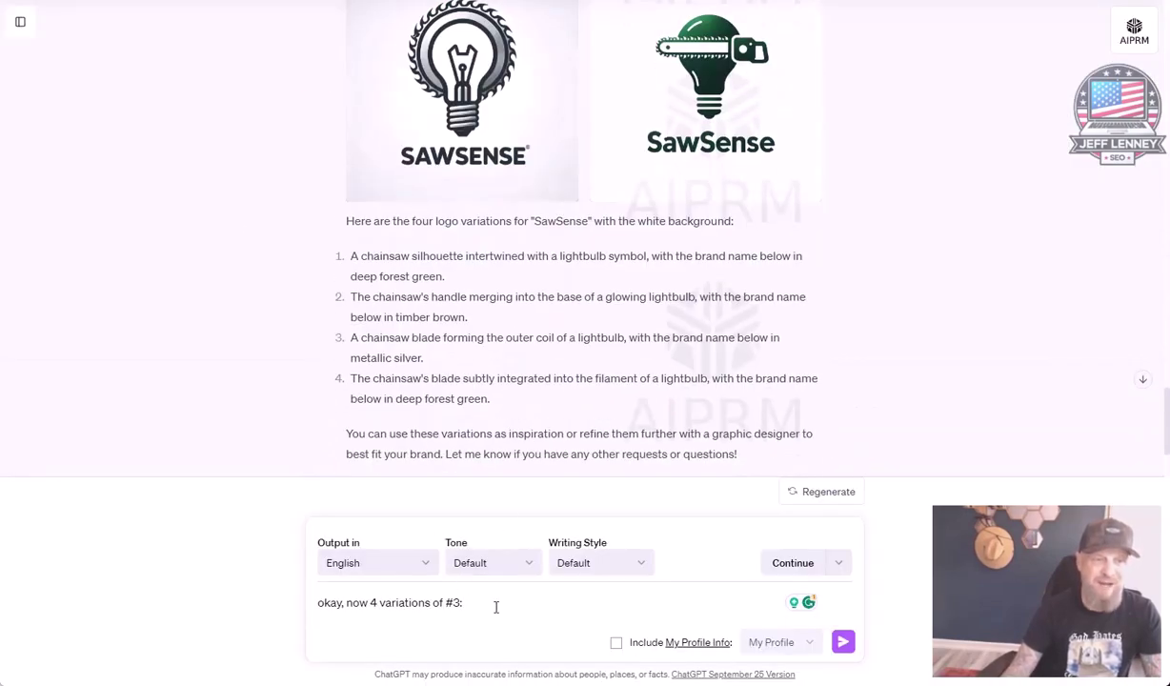
Paste logo #3's chainsaw-S, metallic silver on timber brown description after 'okay, now 4 variations of #3:'.
text(Logo where the 'S' in 'SawSense' is stylized to look like a chainsaw blade, with the rest of the word in a clean, modern font. The background is timber brown with the text and imagery in metallic silver.)
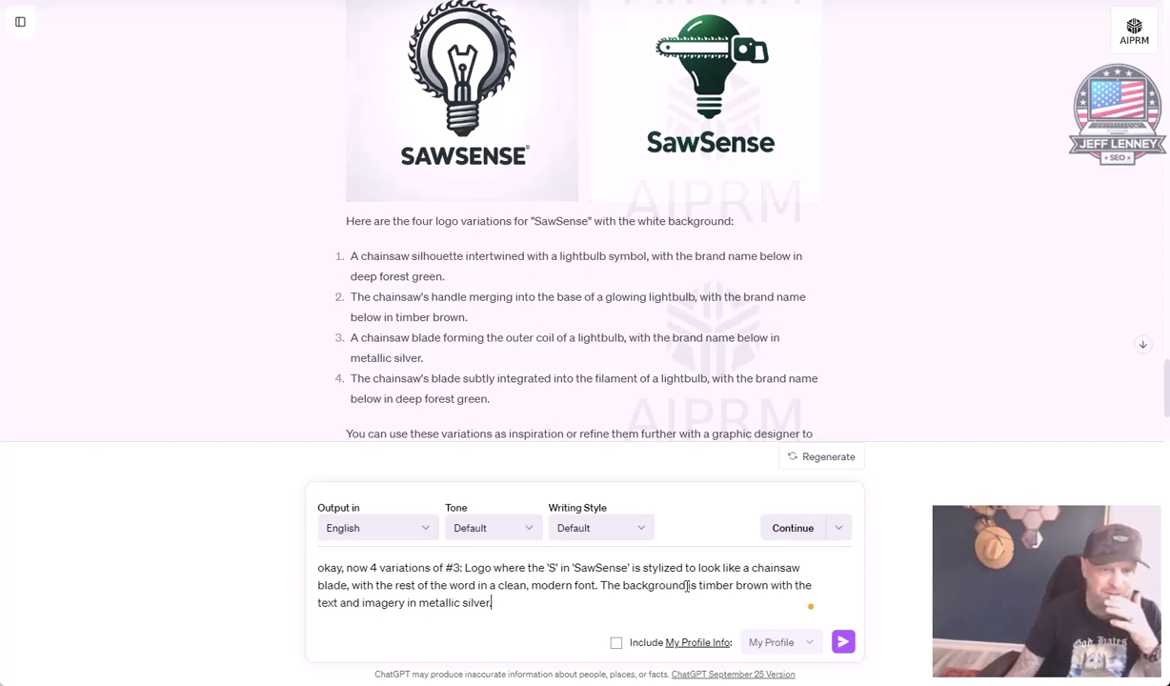
drag(700, 585, 709, 610)
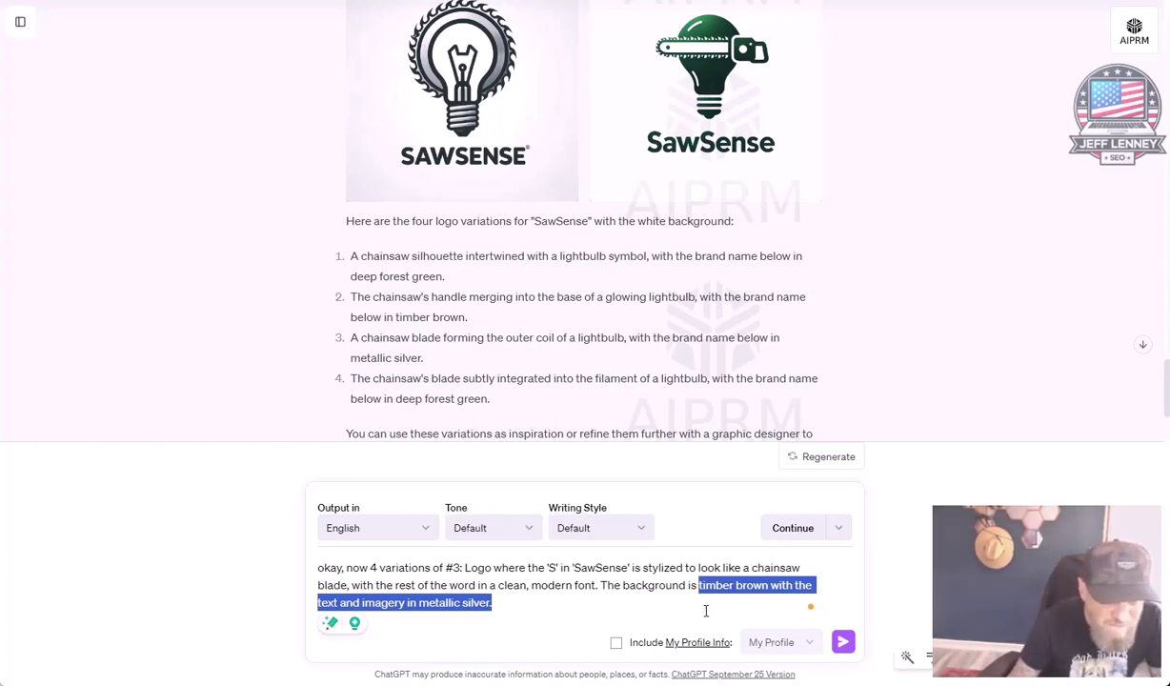
click(716, 585)
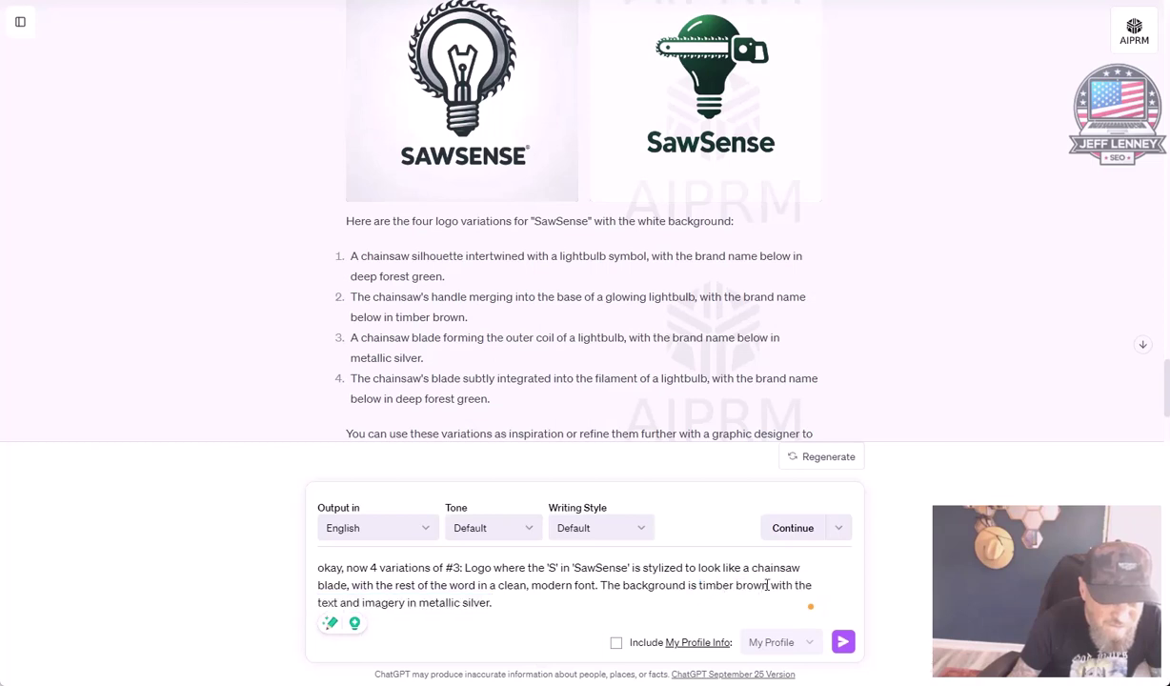
drag(769, 585, 706, 584)
scroll(269, 275, up, 10)
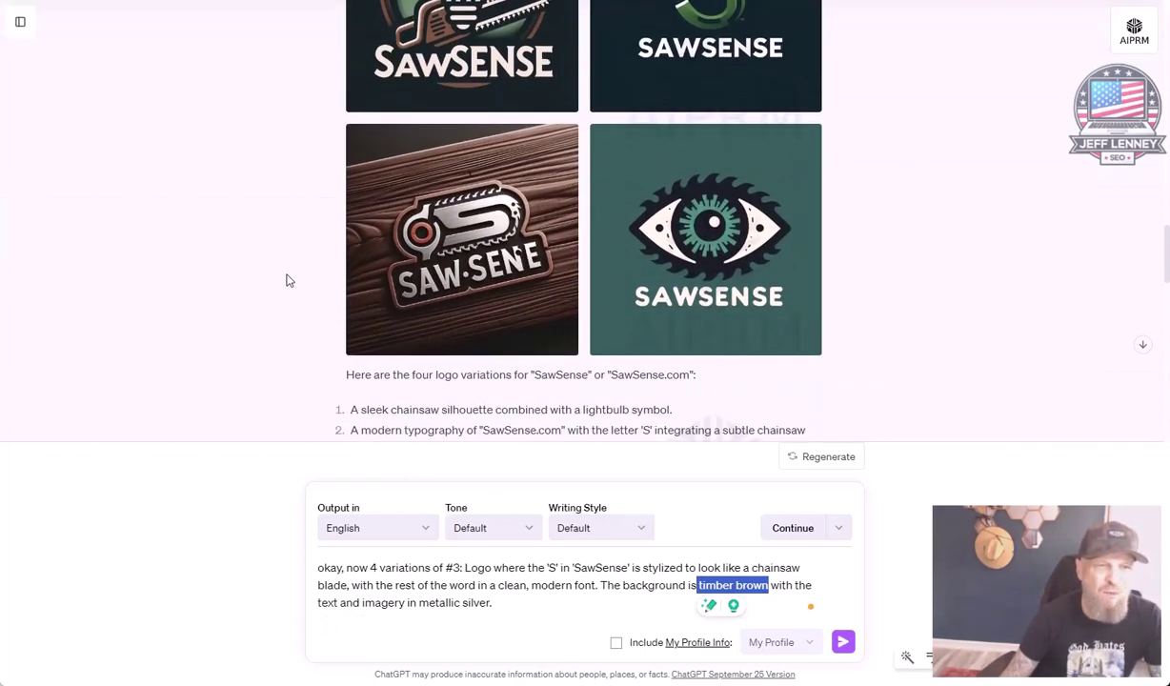
mouse_move(366, 276)
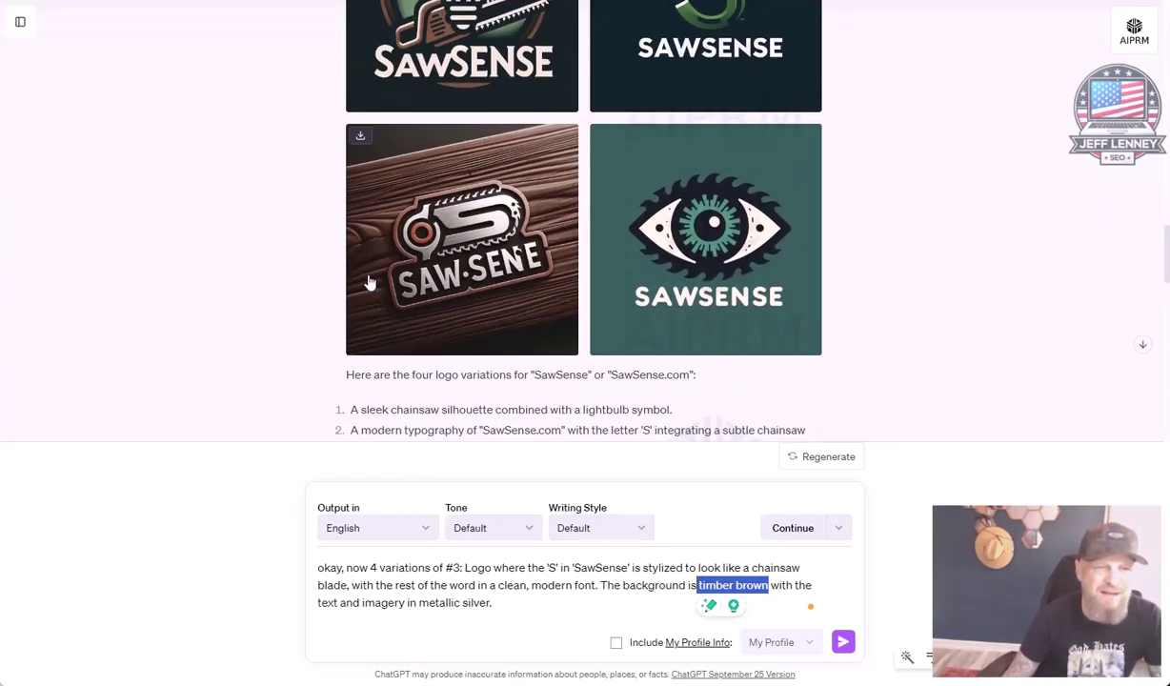
scroll(373, 281, down, 3)
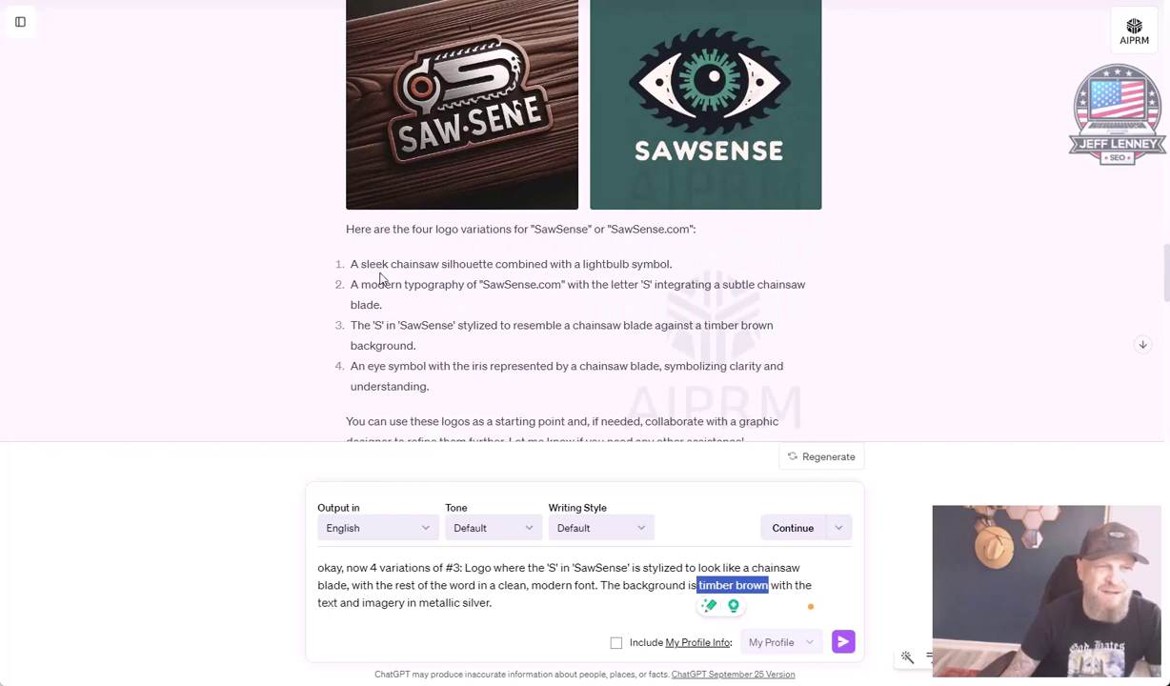
scroll(383, 286, down, 10)
click(545, 590)
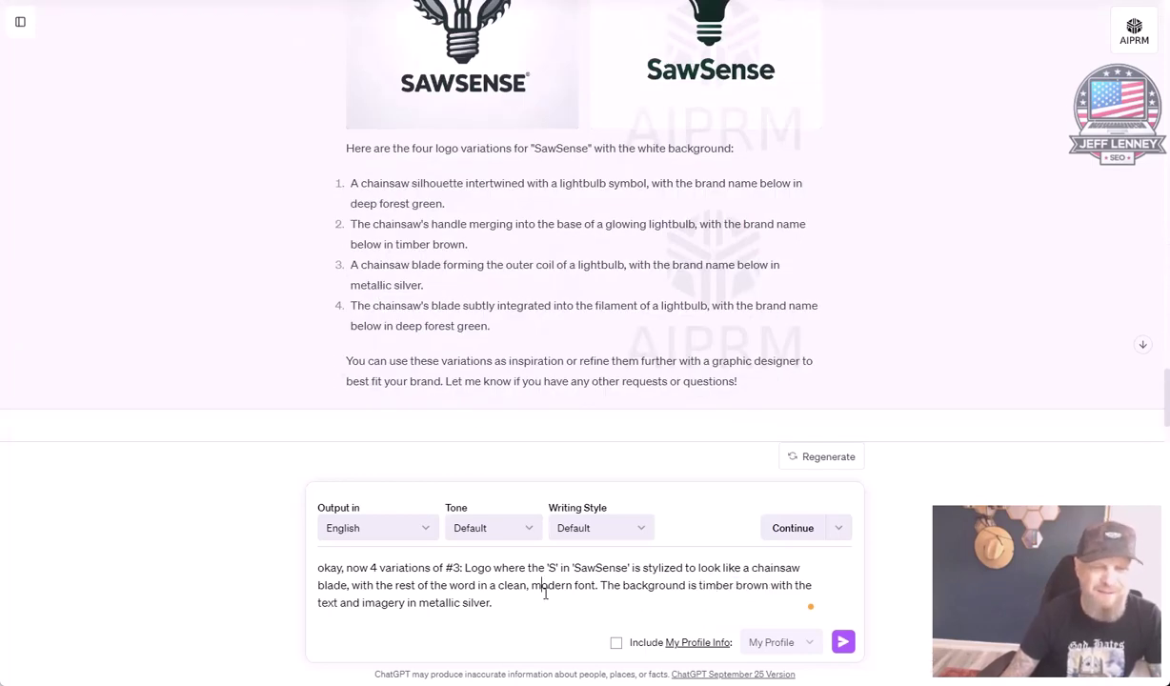
Submit the #3 variations prompt and get four timber-brown chainsaw-S logos.
click(844, 646)
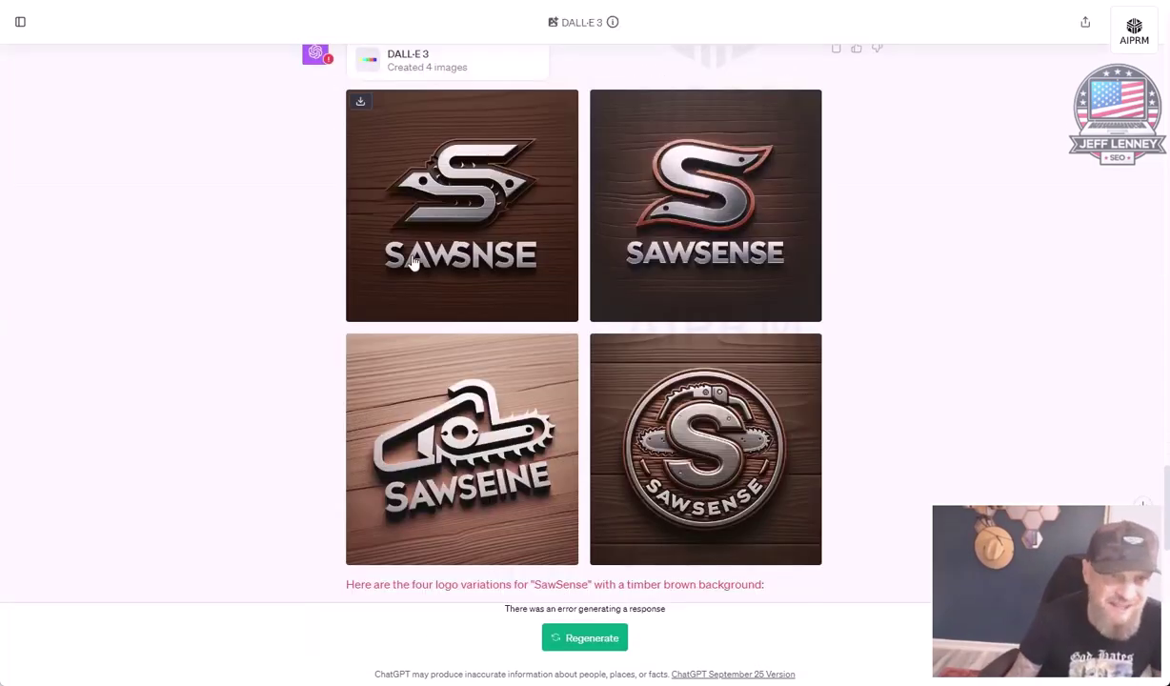
scroll(413, 264, down, 2)
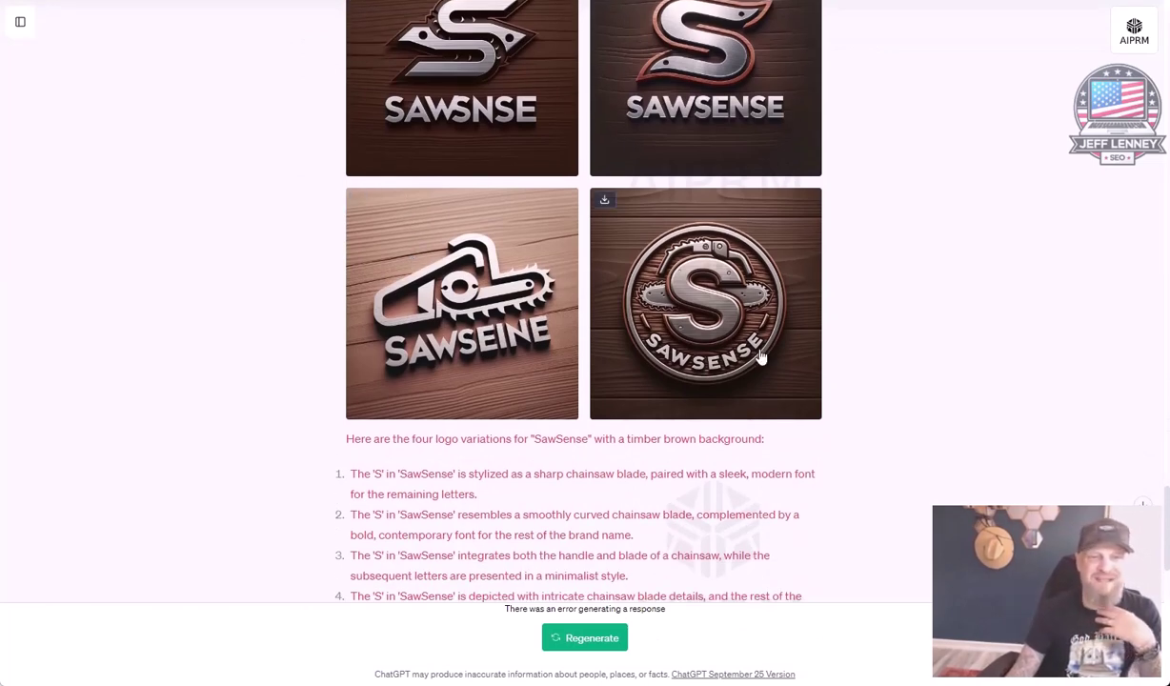
Open the round wooden chainsaw-S badge logo full size and copy the image.
click(710, 330)
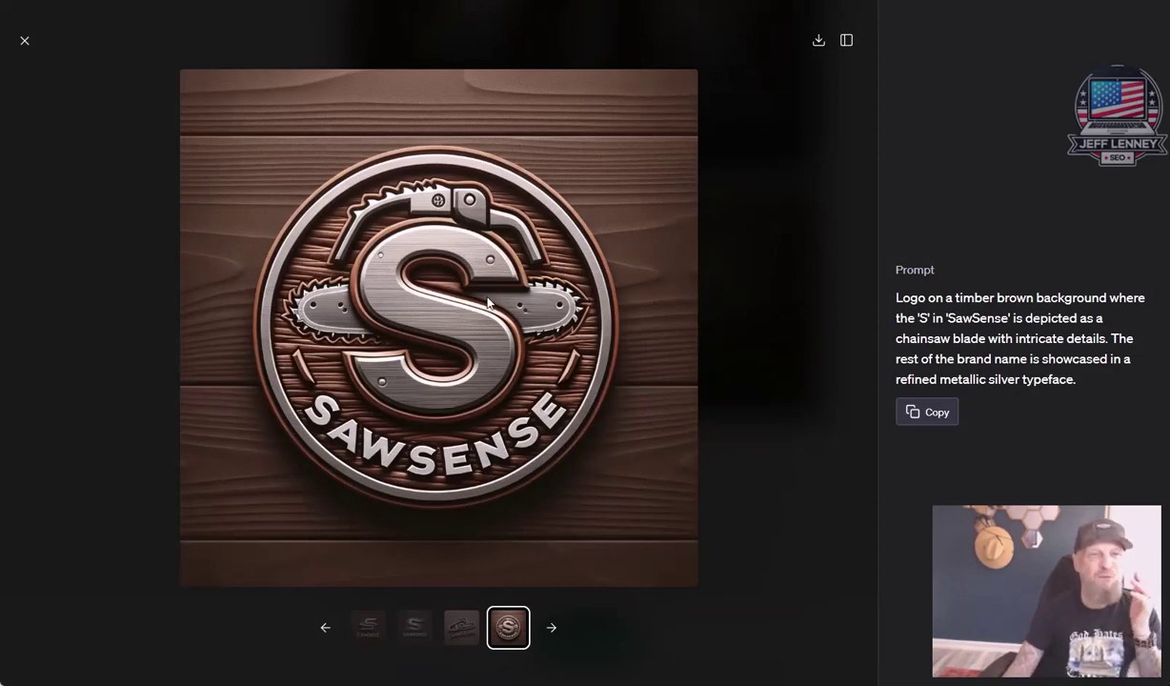
right_click(389, 308)
click(408, 340)
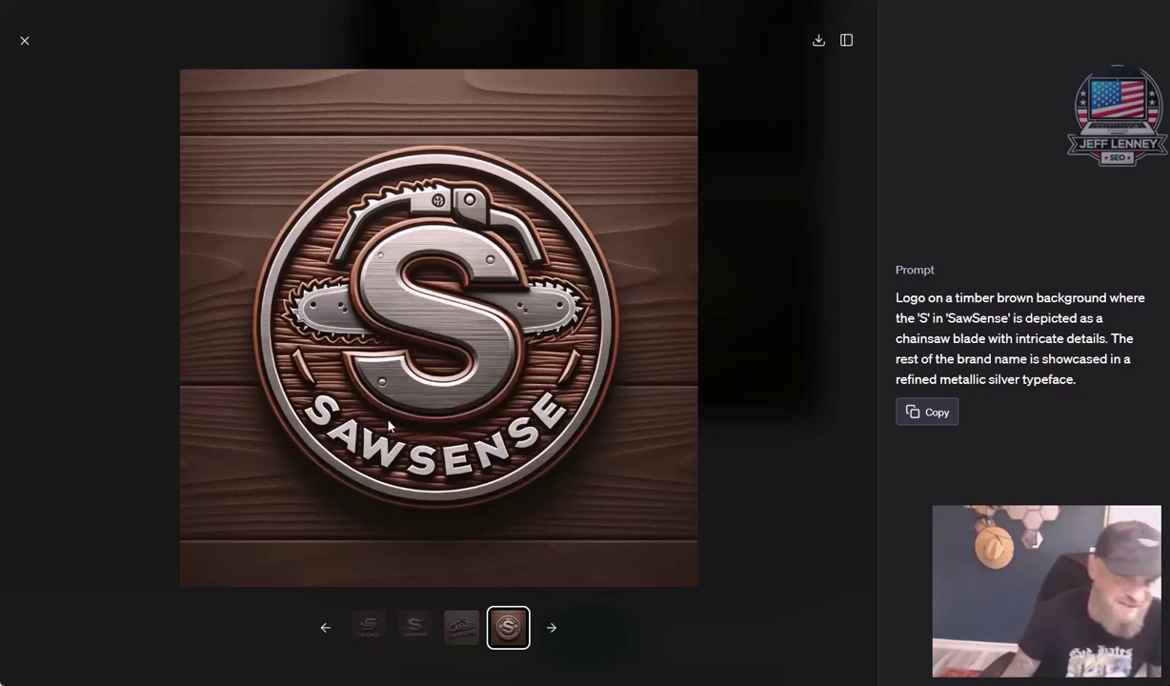
right_click(403, 299)
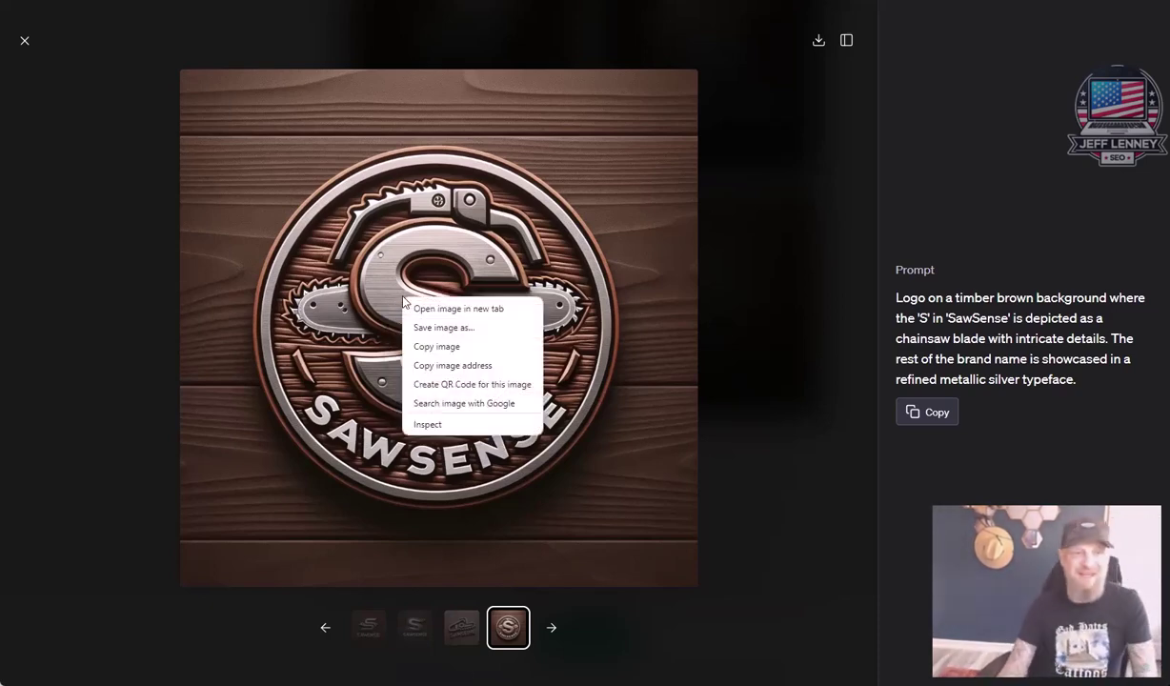
click(437, 348)
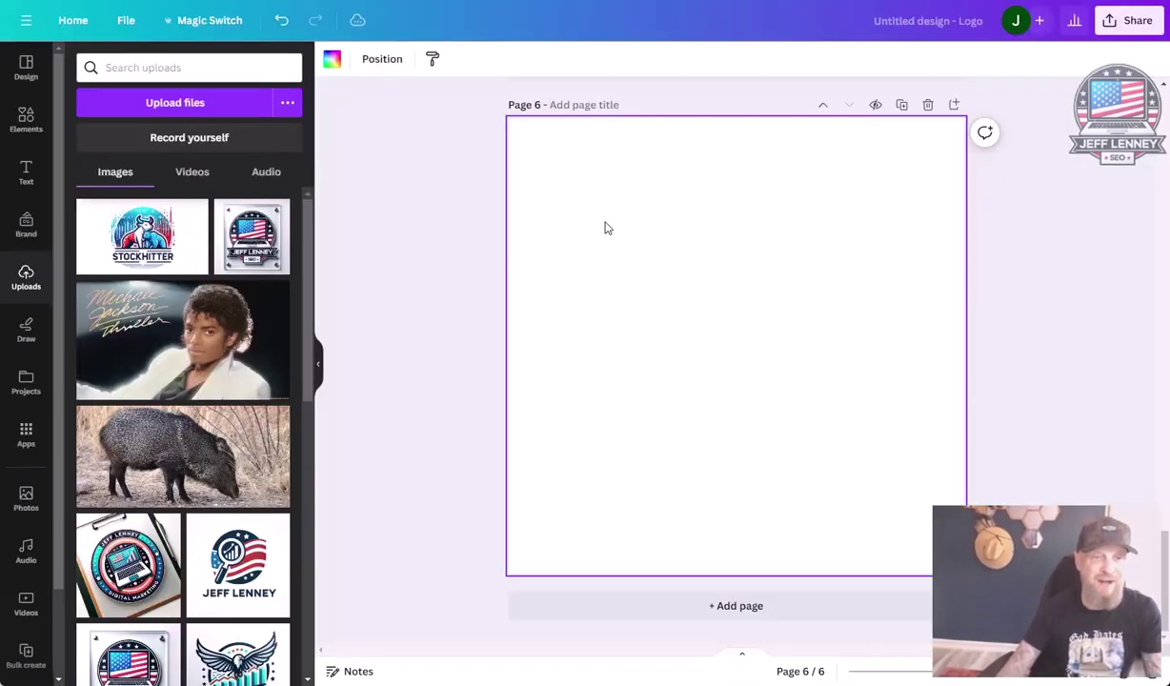
Paste the SawSense logo onto page 6 and enlarge it toward both corners.
key(ctrl+v)
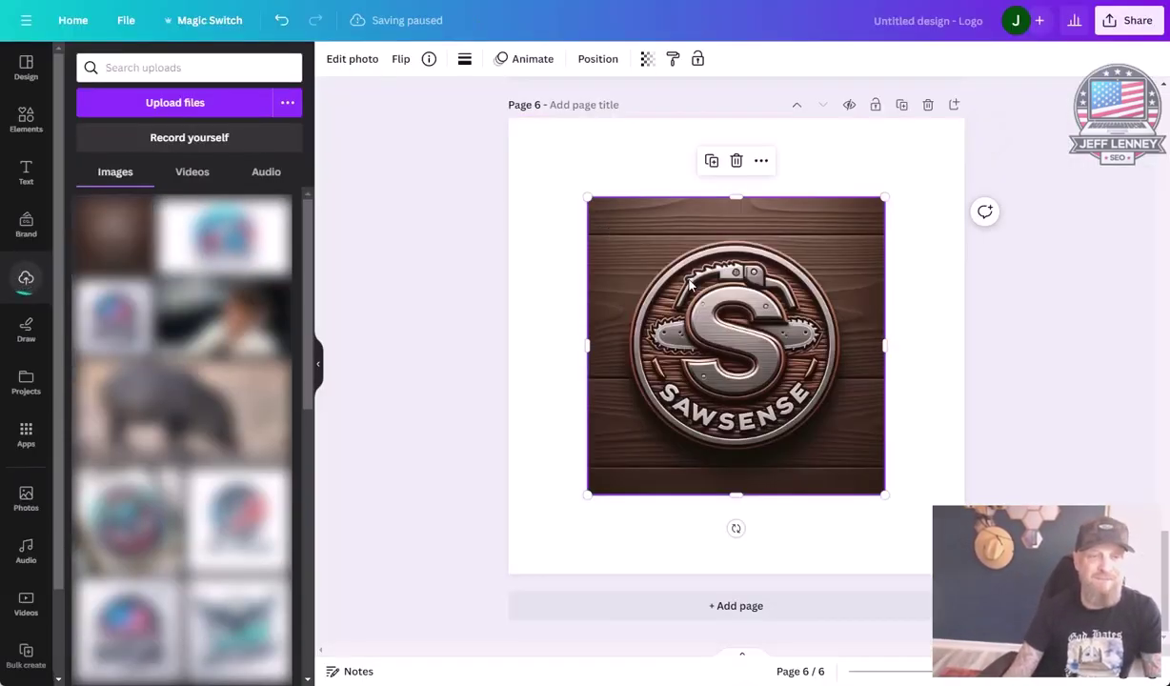
drag(588, 197, 464, 80)
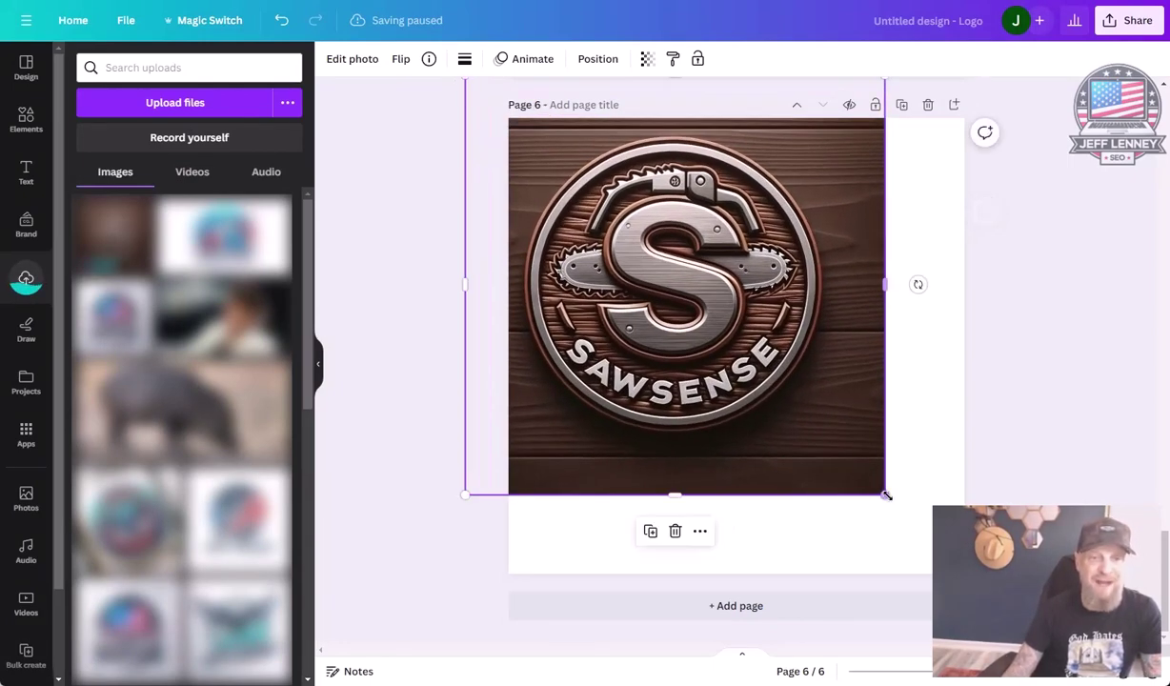
drag(884, 494, 1037, 642)
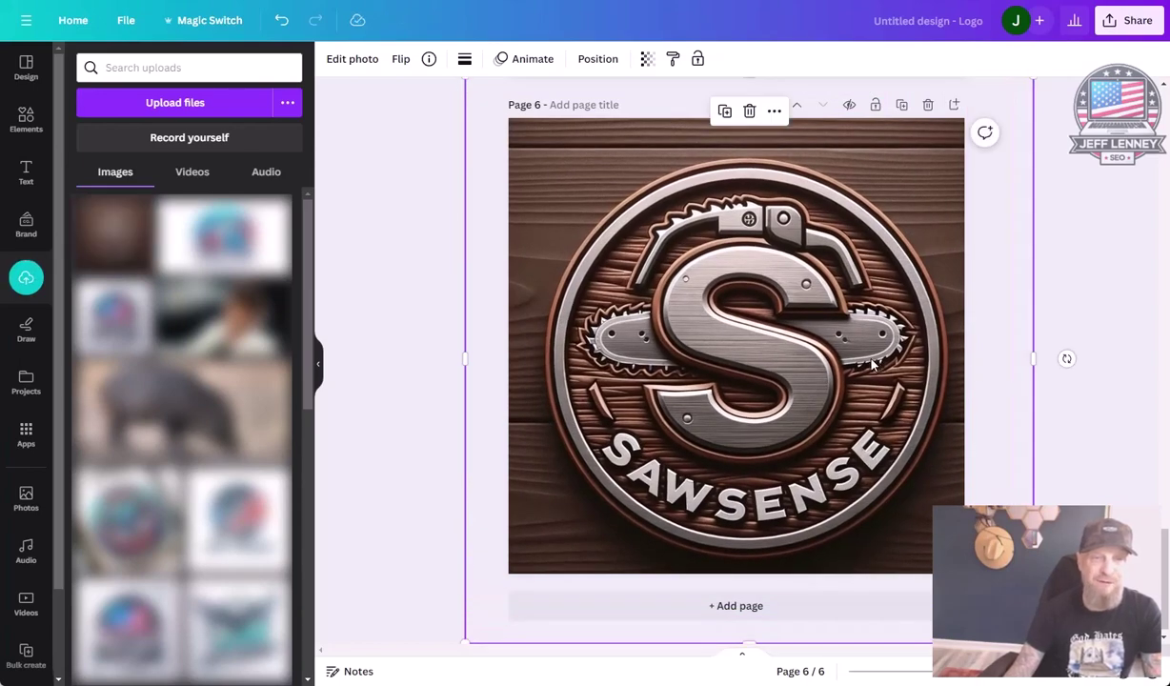
Crop the empty right strip so the logo fits page 6 at about 495 by 500.
drag(749, 642, 748, 572)
scroll(586, 238, up, 1)
scroll(586, 239, up, 2)
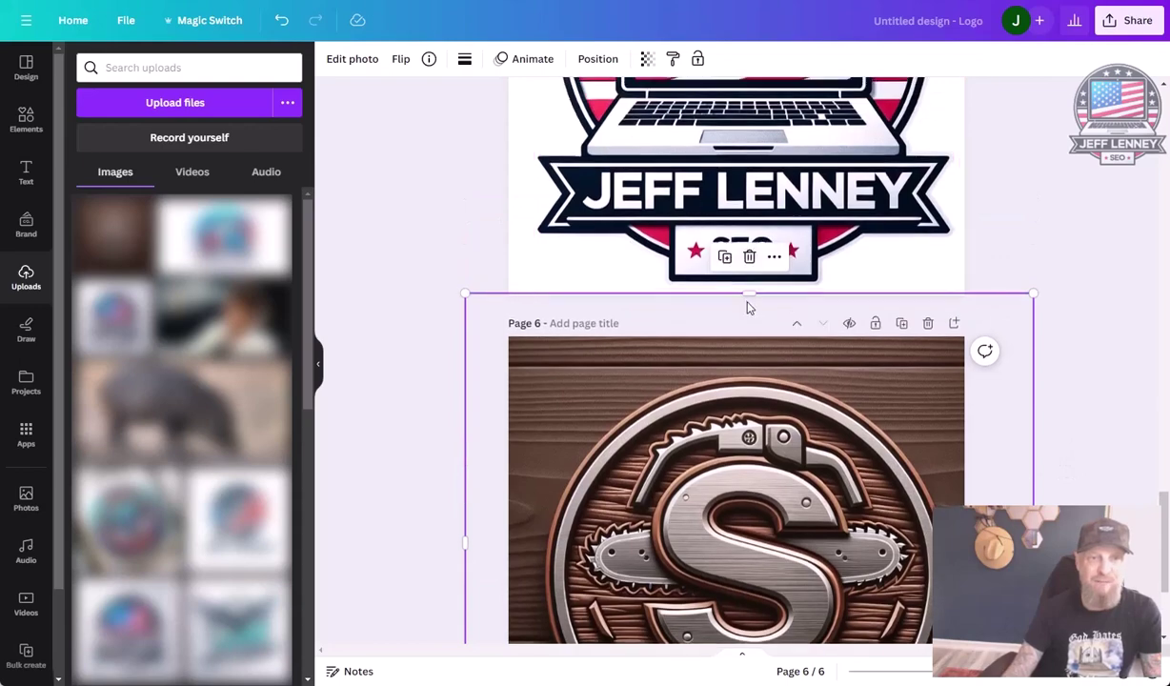
drag(747, 296, 753, 343)
scroll(444, 352, down, 3)
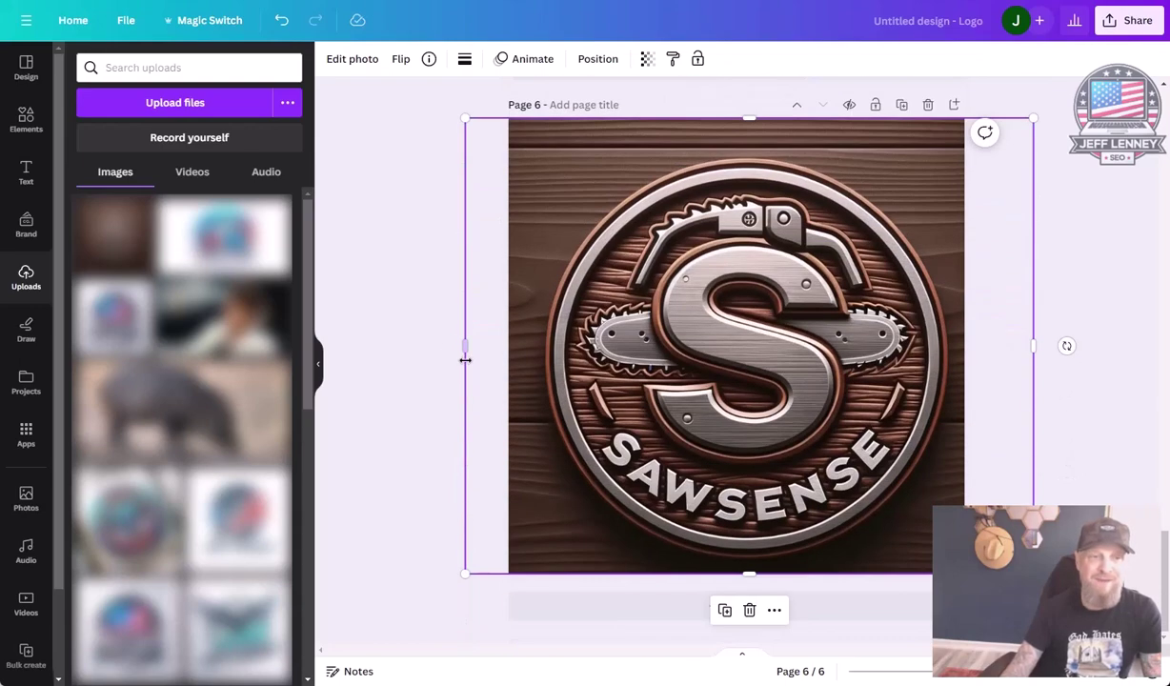
drag(465, 357, 513, 354)
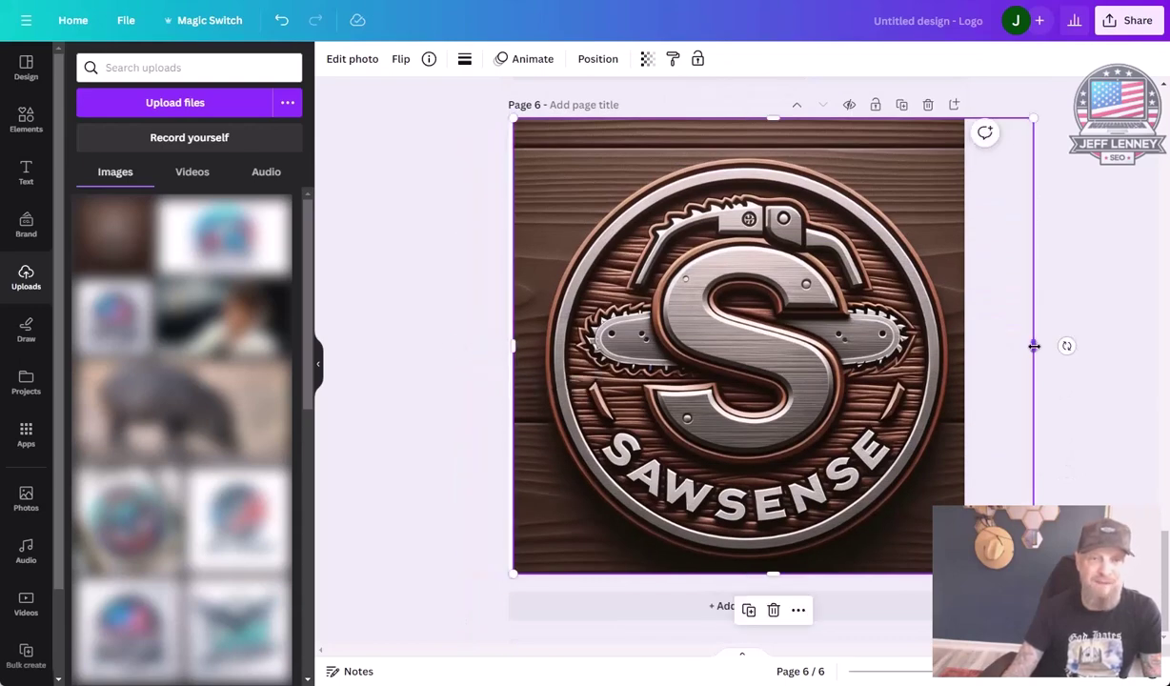
drag(1034, 345, 965, 341)
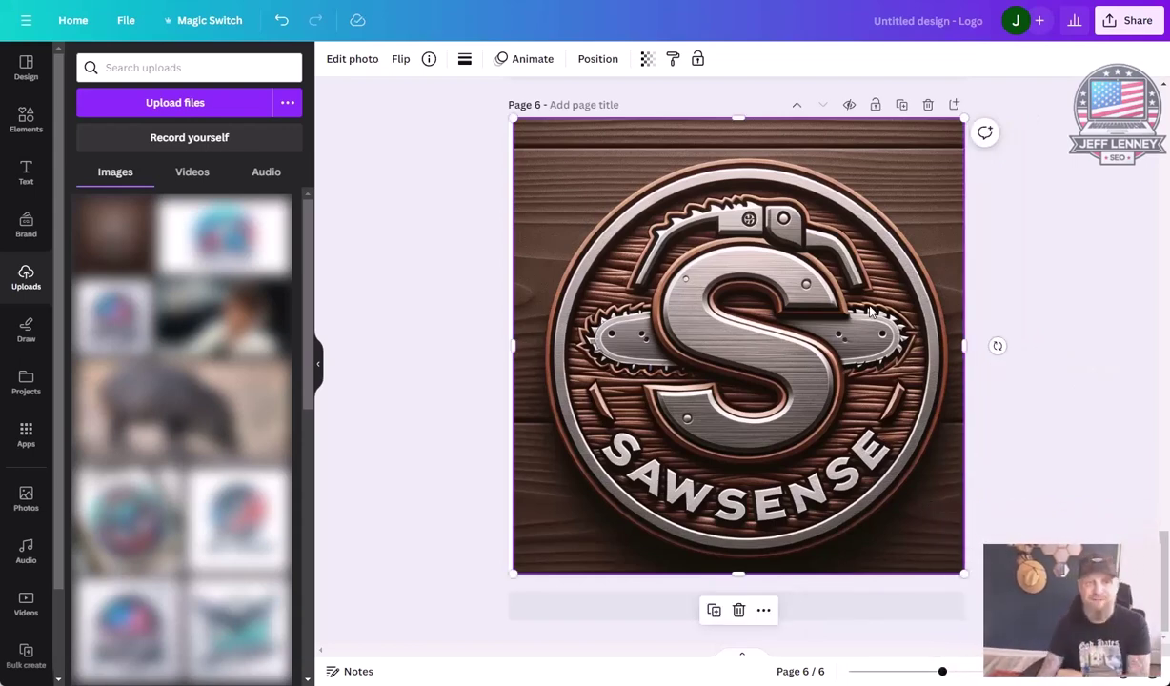
click(413, 205)
scroll(413, 205, up, 3)
scroll(413, 205, up, 10)
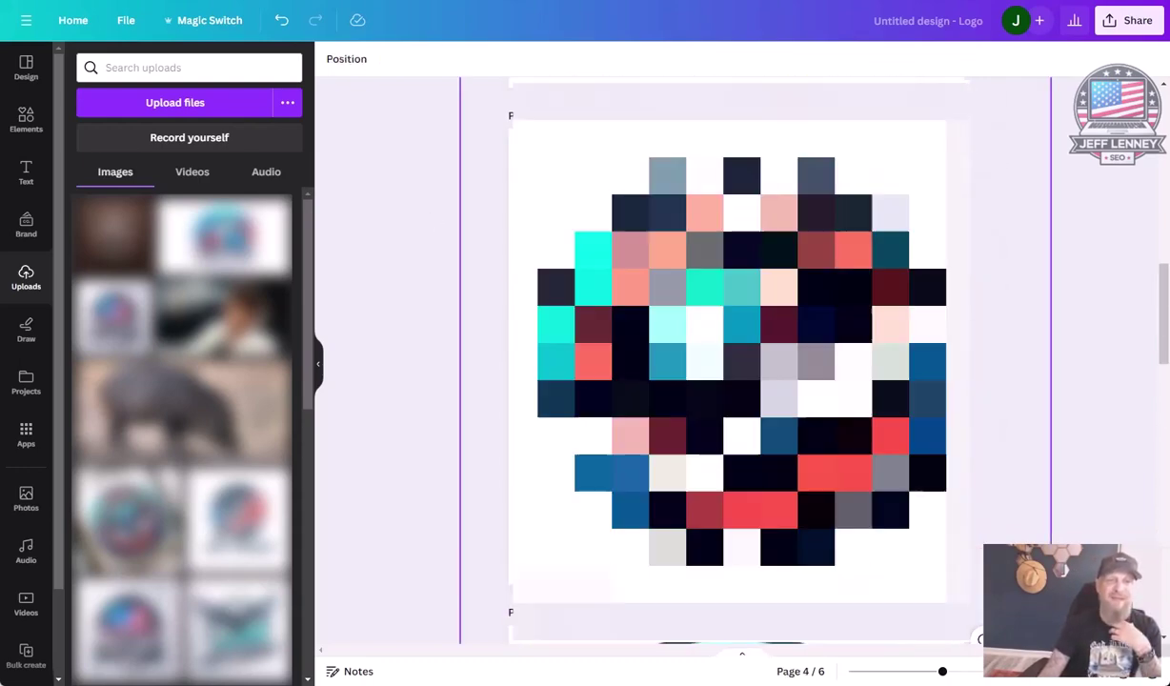
scroll(562, 400, down, 10)
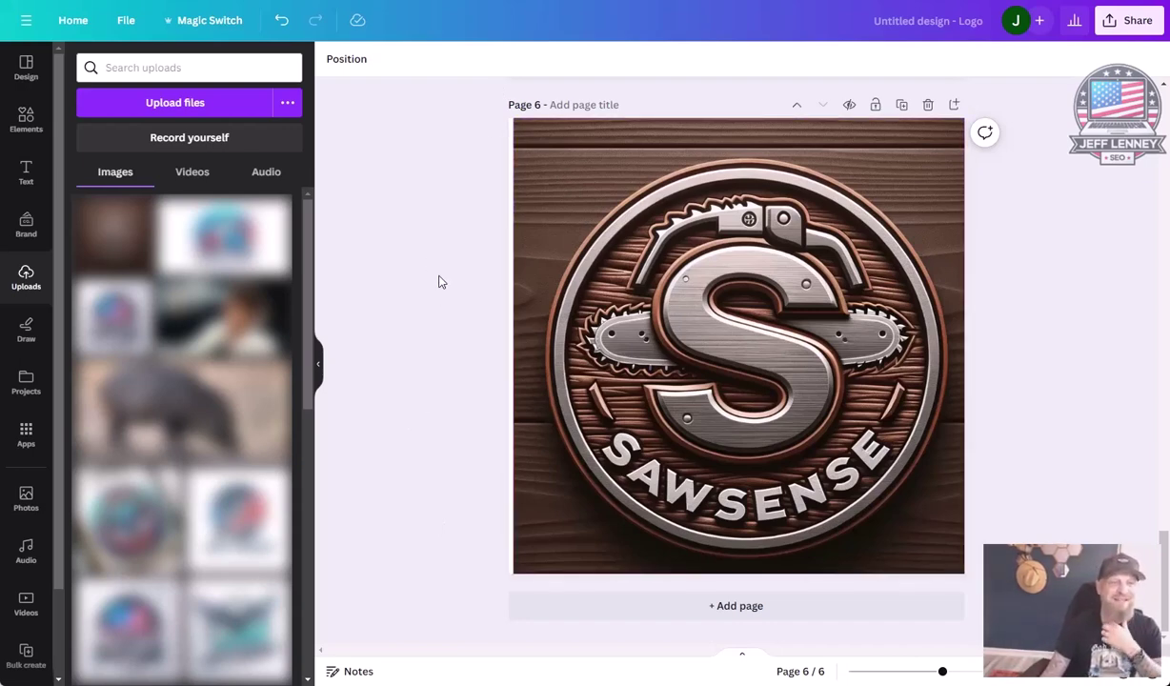
Remove the logo's wooden background with Background Remover, then undo and redo to compare.
click(552, 166)
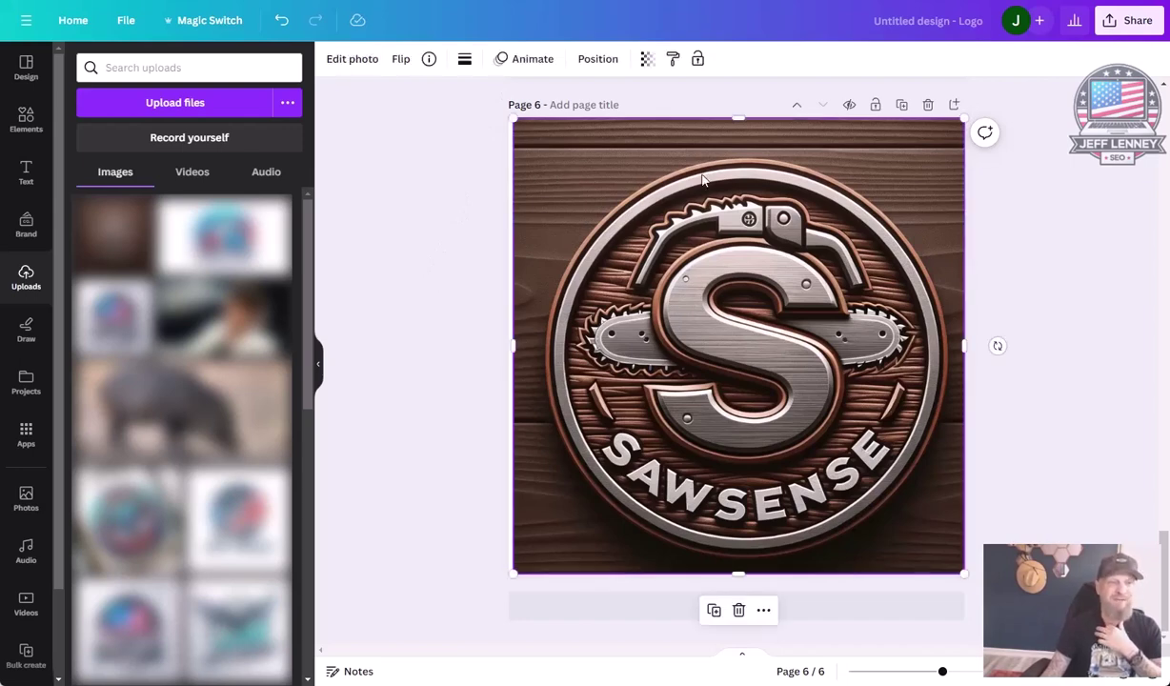
click(349, 58)
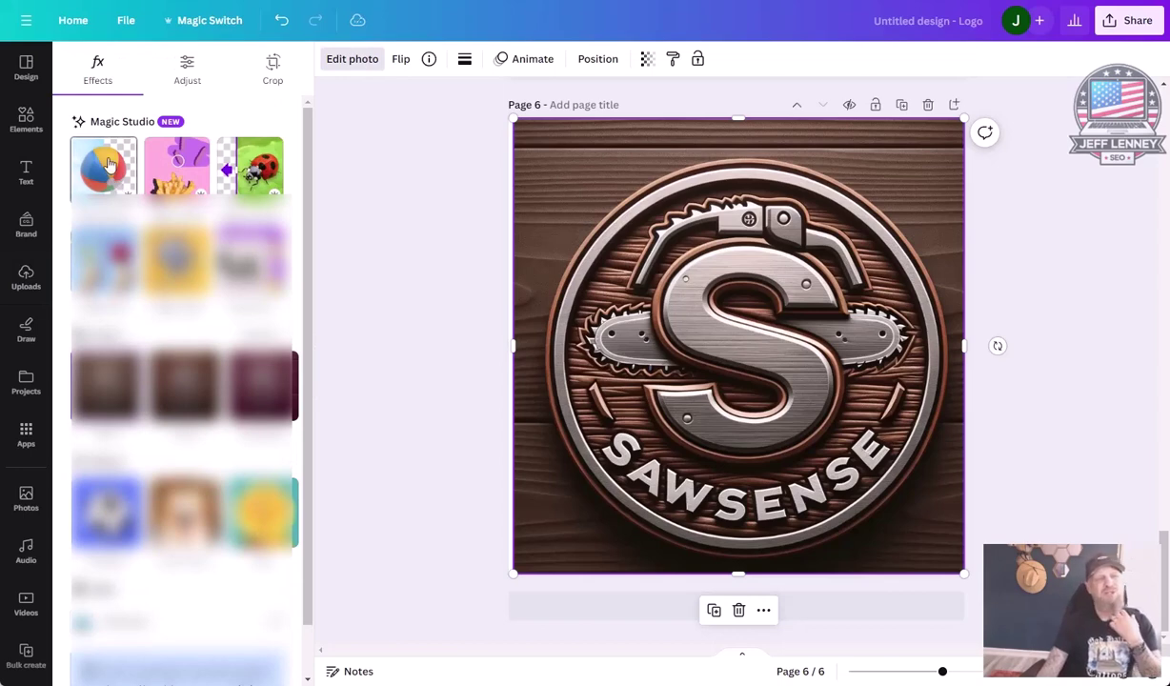
click(108, 165)
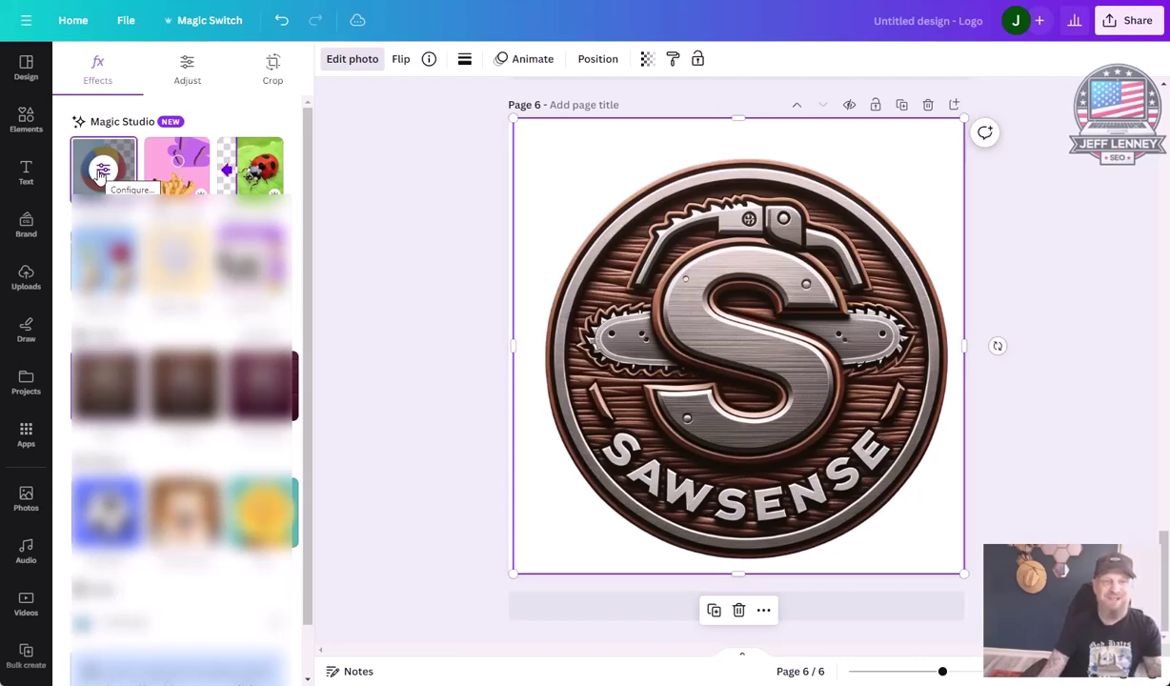
key(Escape)
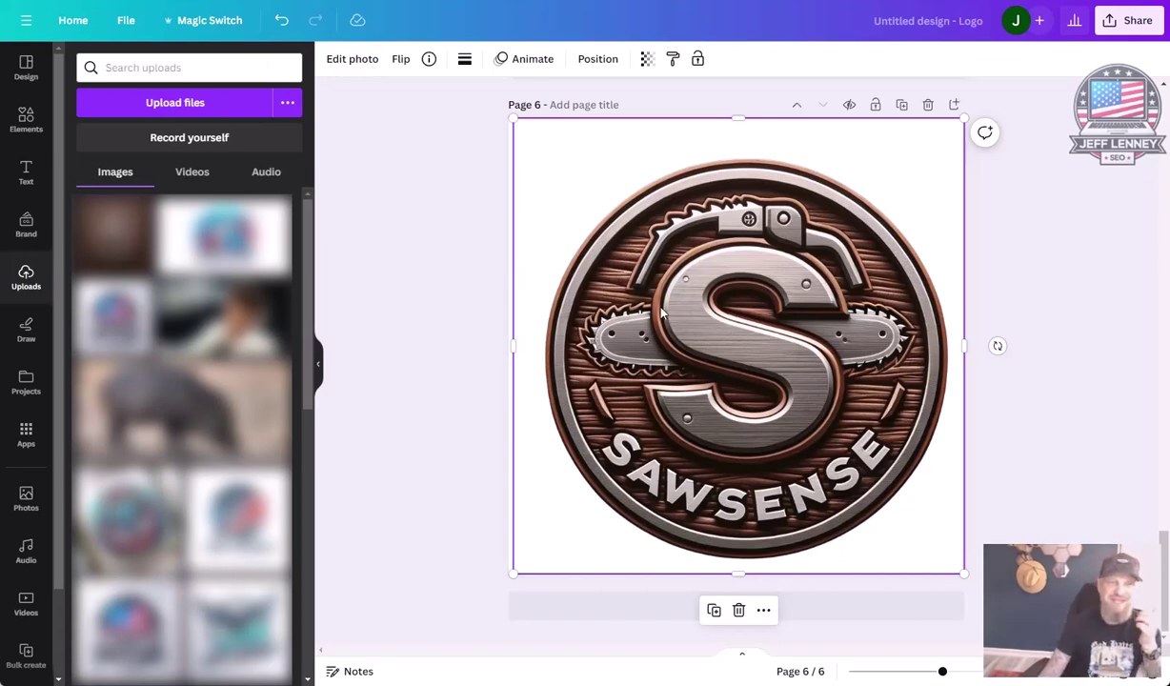
key(ctrl+z)
key(ctrl+y)
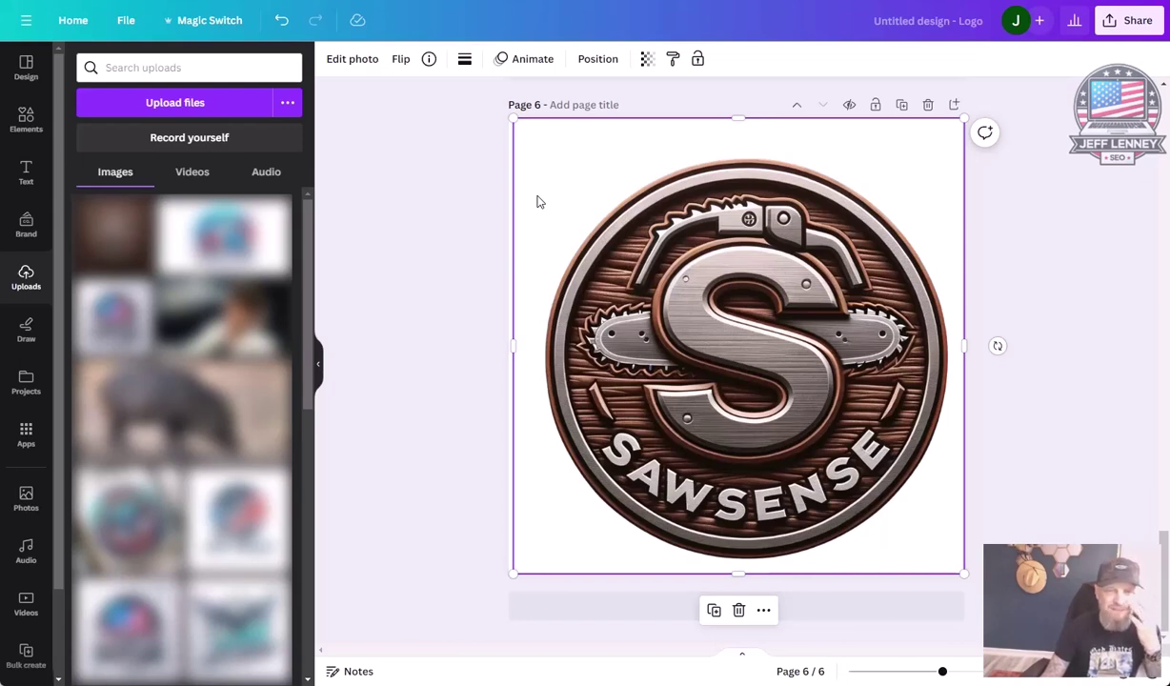
Search GoDaddy for the domain 'sawsense'.
click(427, 257)
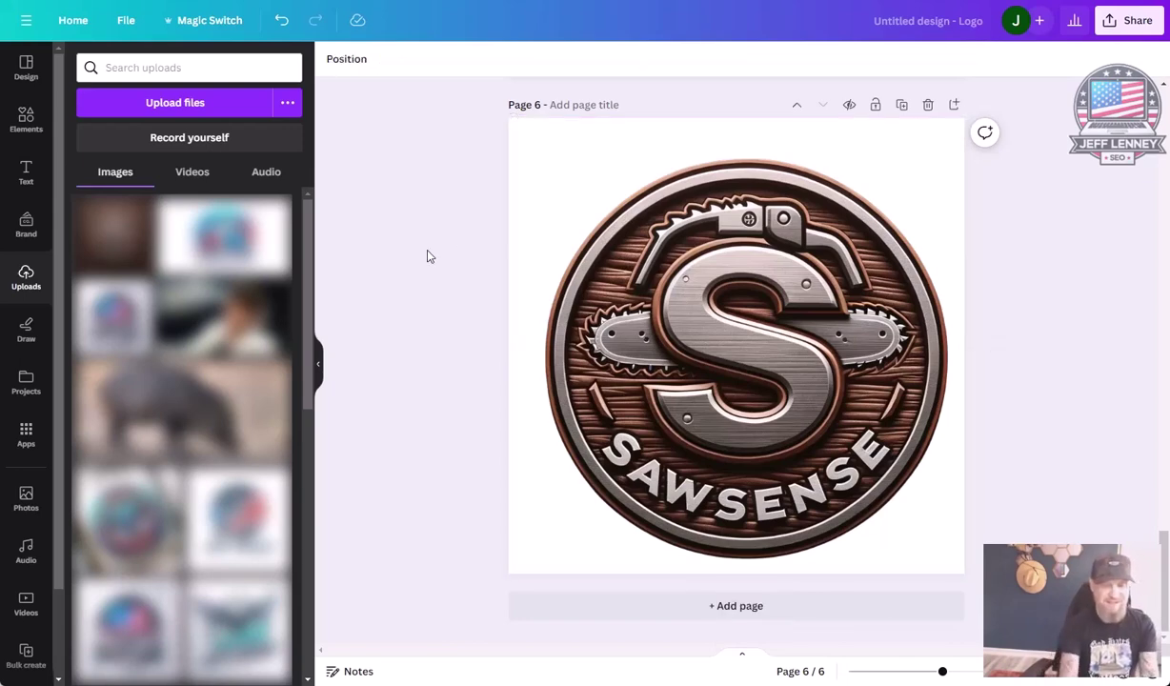
key(ctrl+t)
text(godaddy)
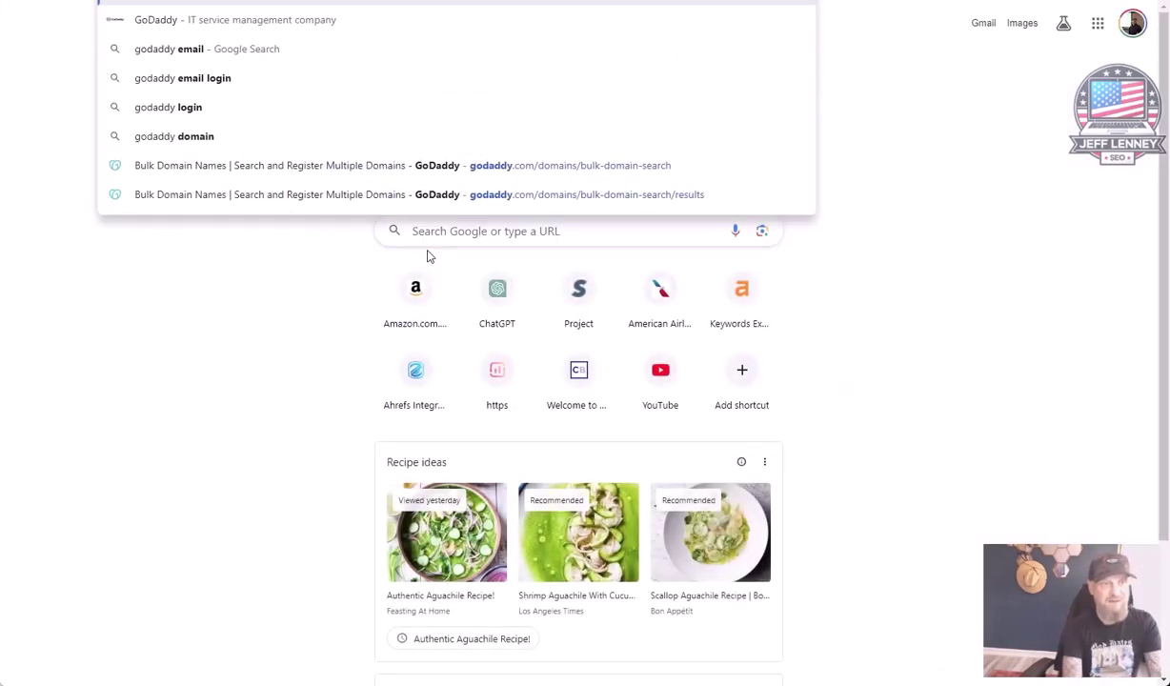
key(Return)
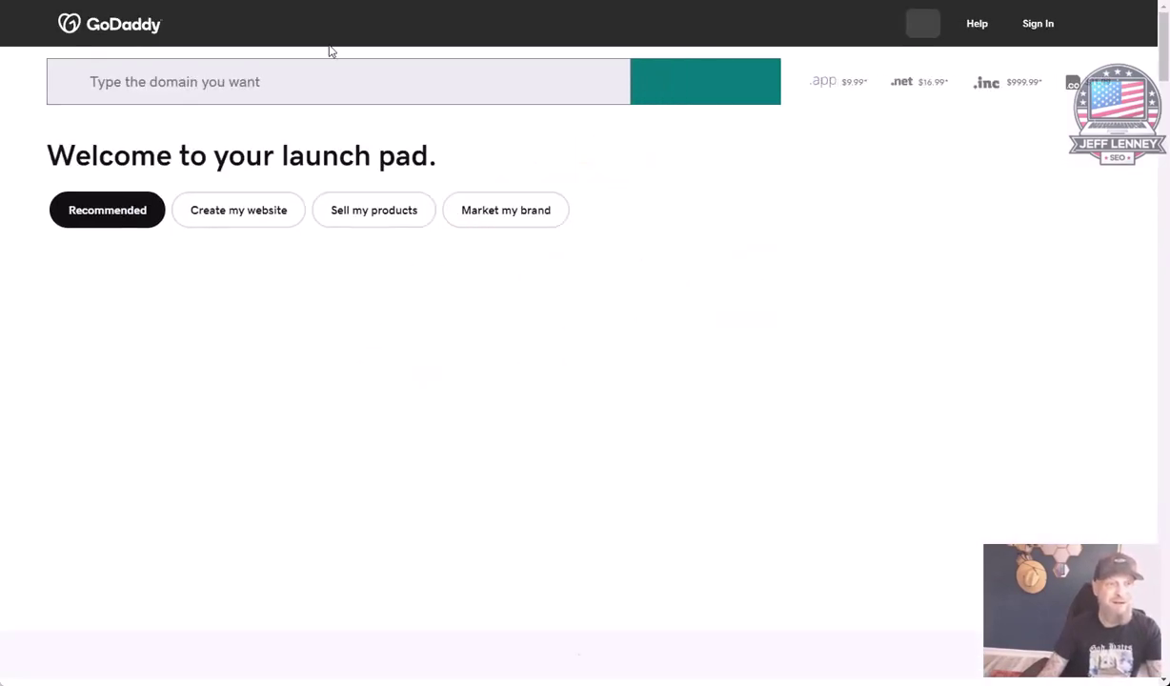
click(313, 70)
text(sawsense)
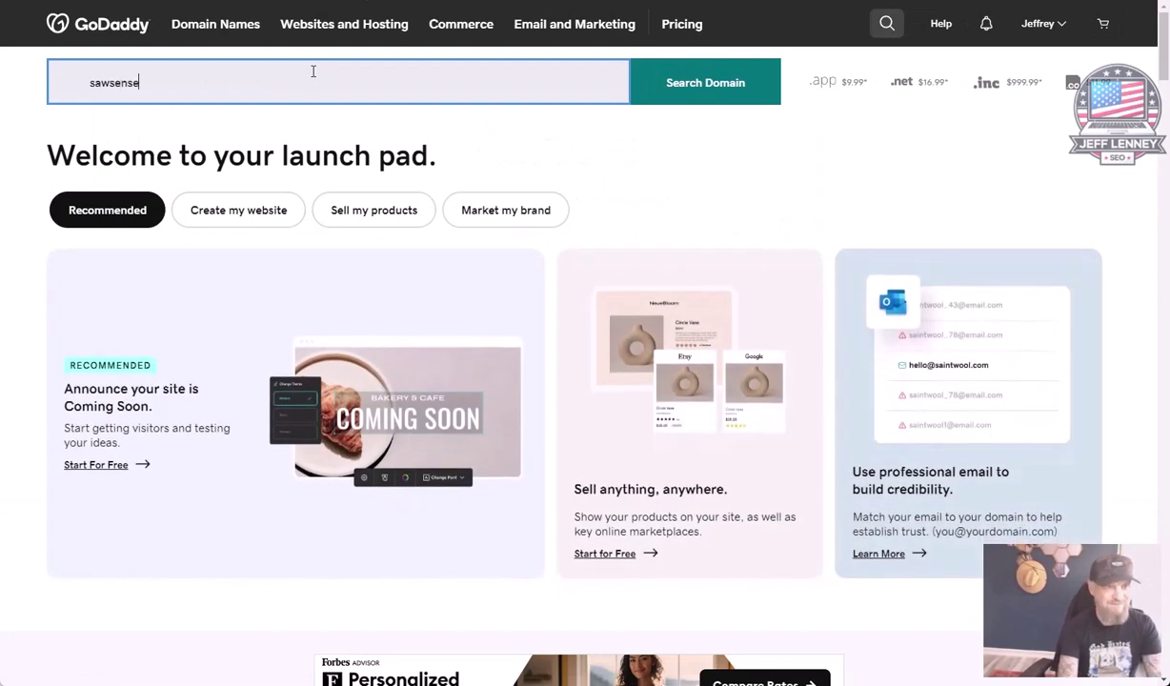
key(Return)
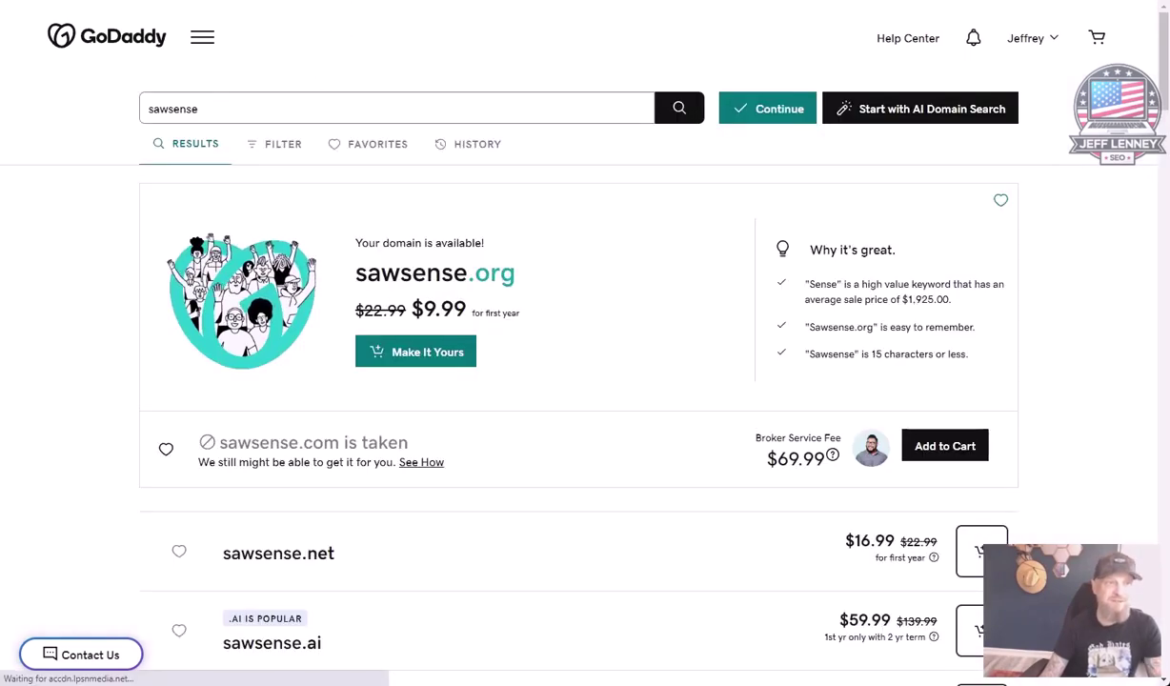
Visit sawsense.com to confirm it is taken, then check sawsense.co availability at $11.99.
key(ctrl+l)
text(sawsense.com)
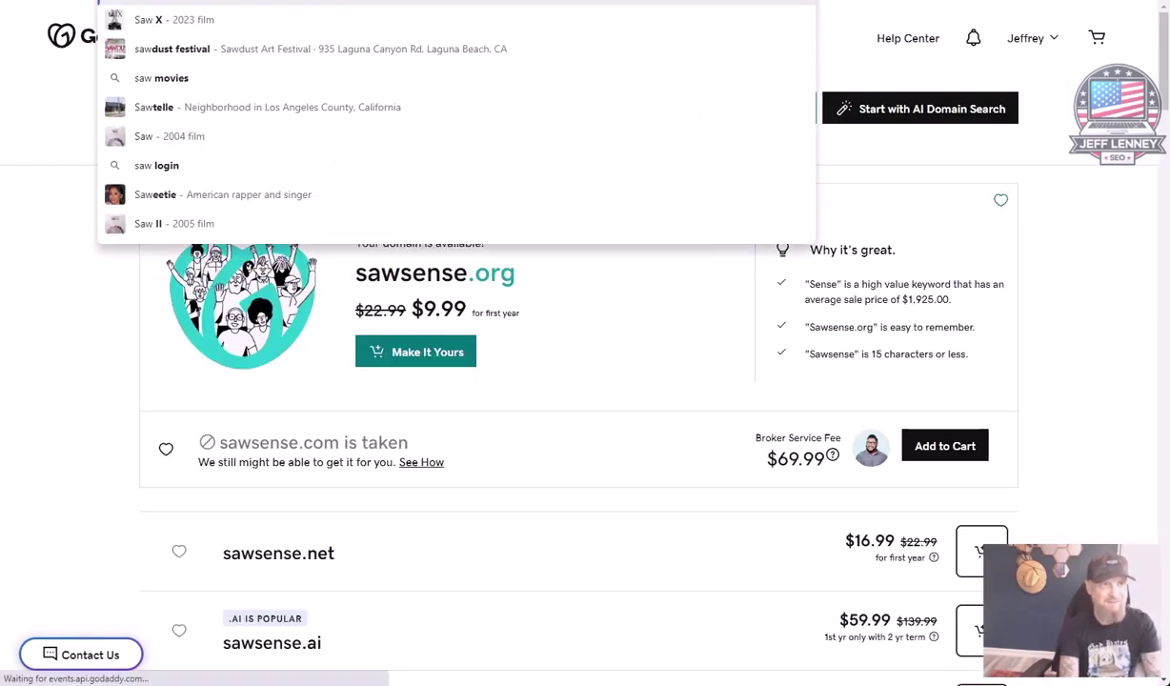
key(Return)
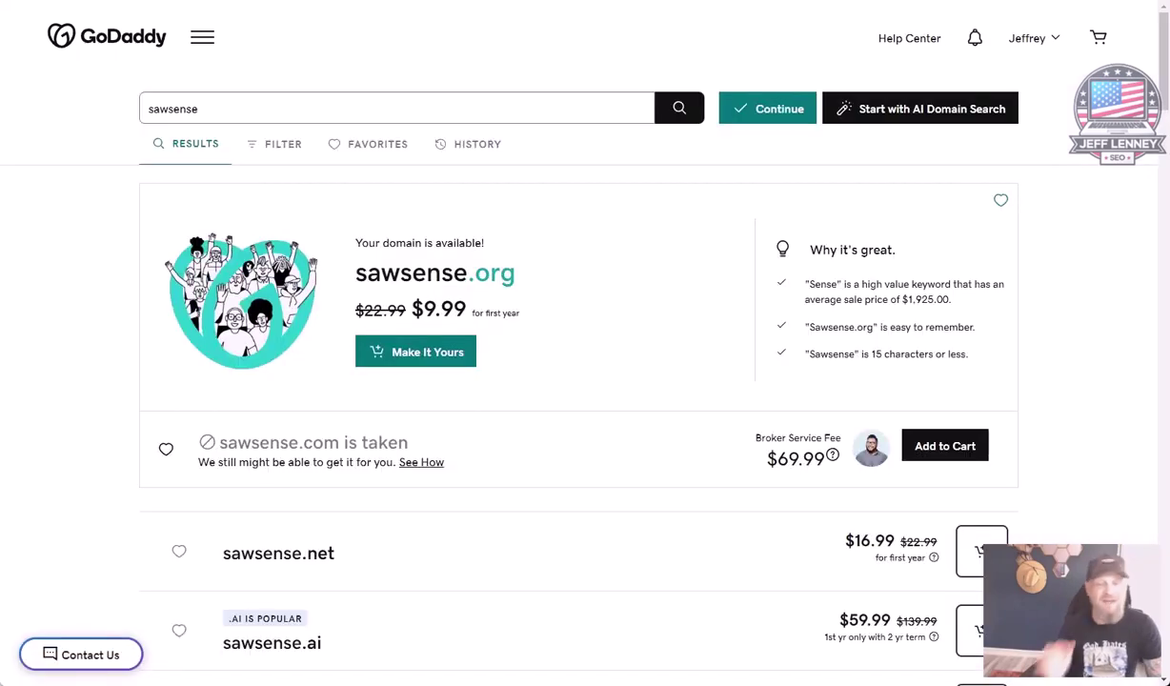
scroll(234, 248, down, 3)
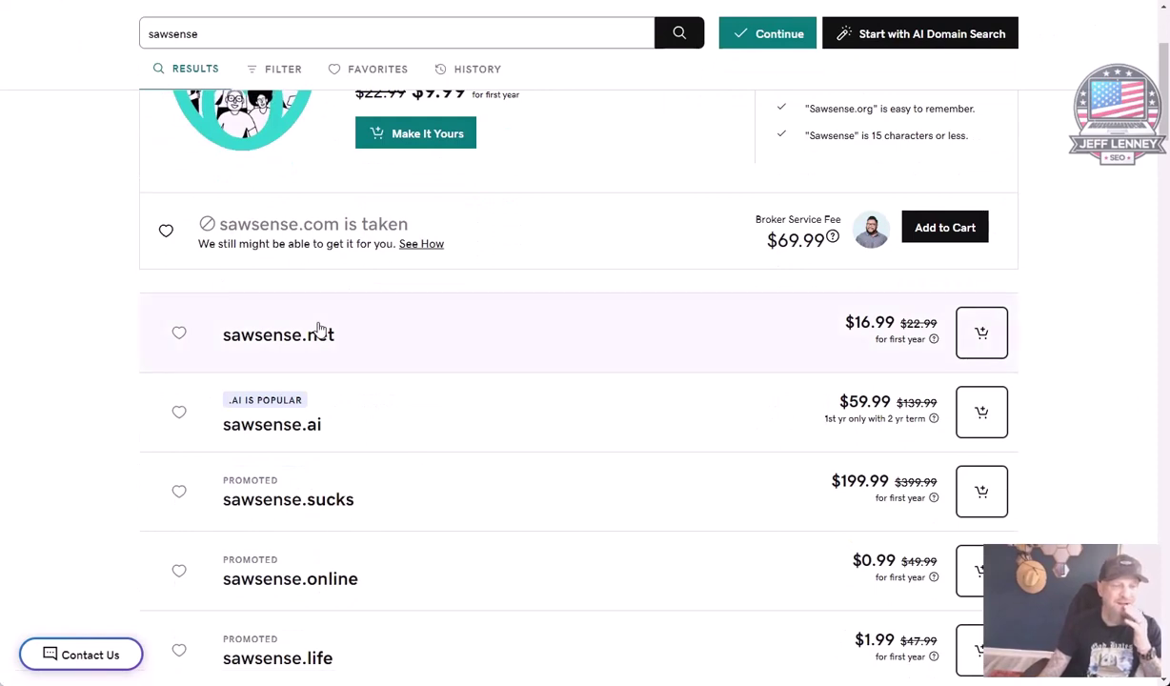
scroll(343, 392, down, 5)
scroll(349, 433, down, 1)
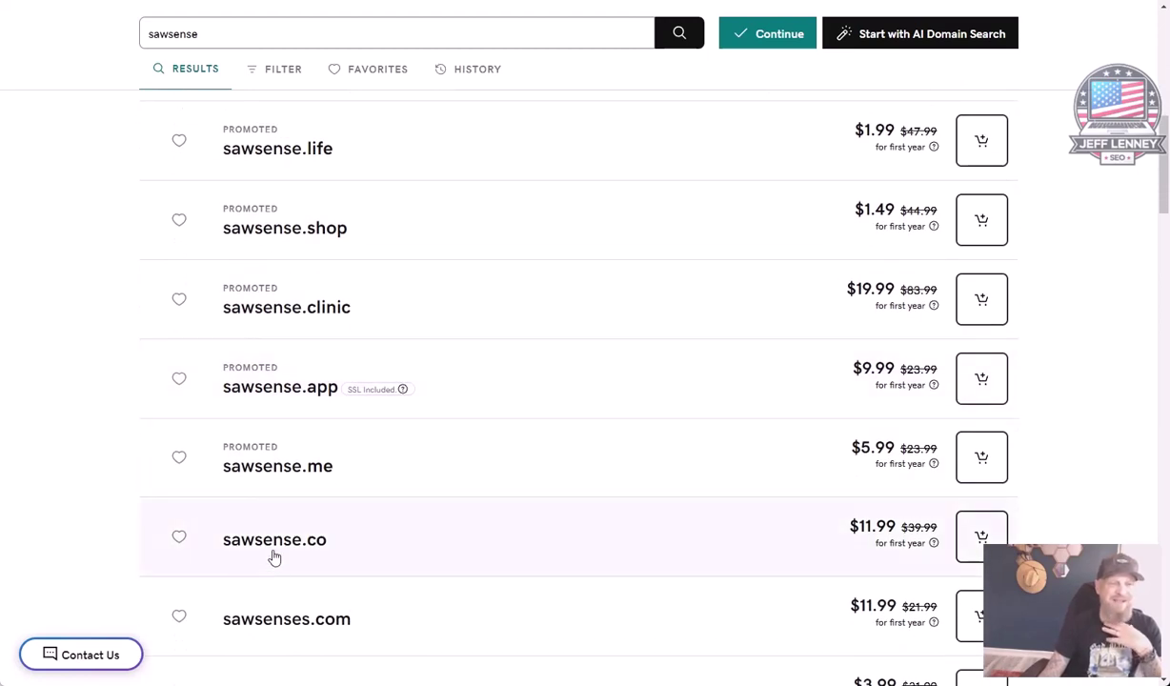
click(275, 553)
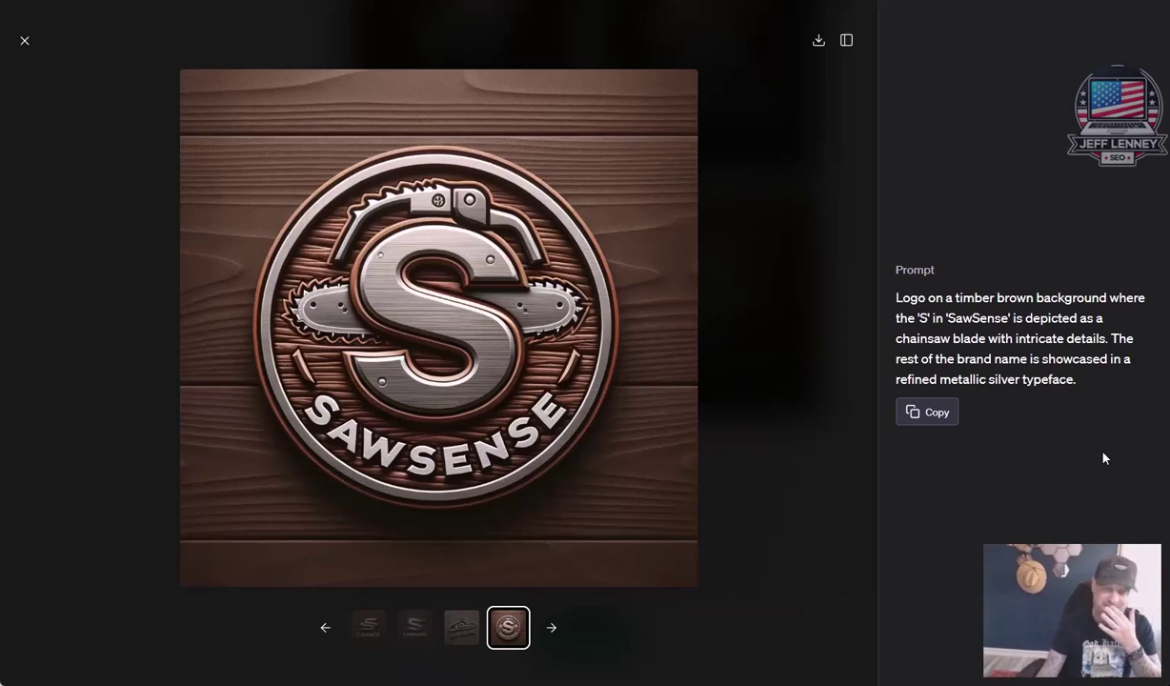
Close the full-size circular logo and return to the four timber-brown logo variations.
click(25, 40)
scroll(121, 282, up, 3)
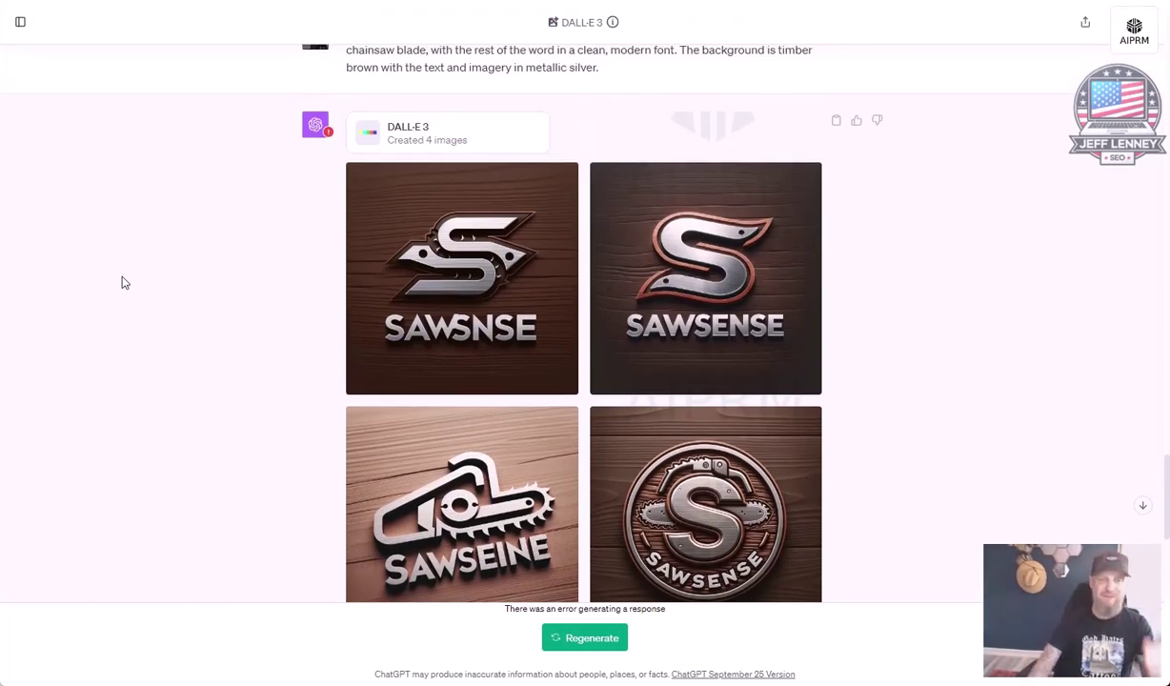
Review earlier DALL·E logo sets, viewing the wood-texture SAW·SENE logo full size before closing it.
scroll(122, 282, down, 2)
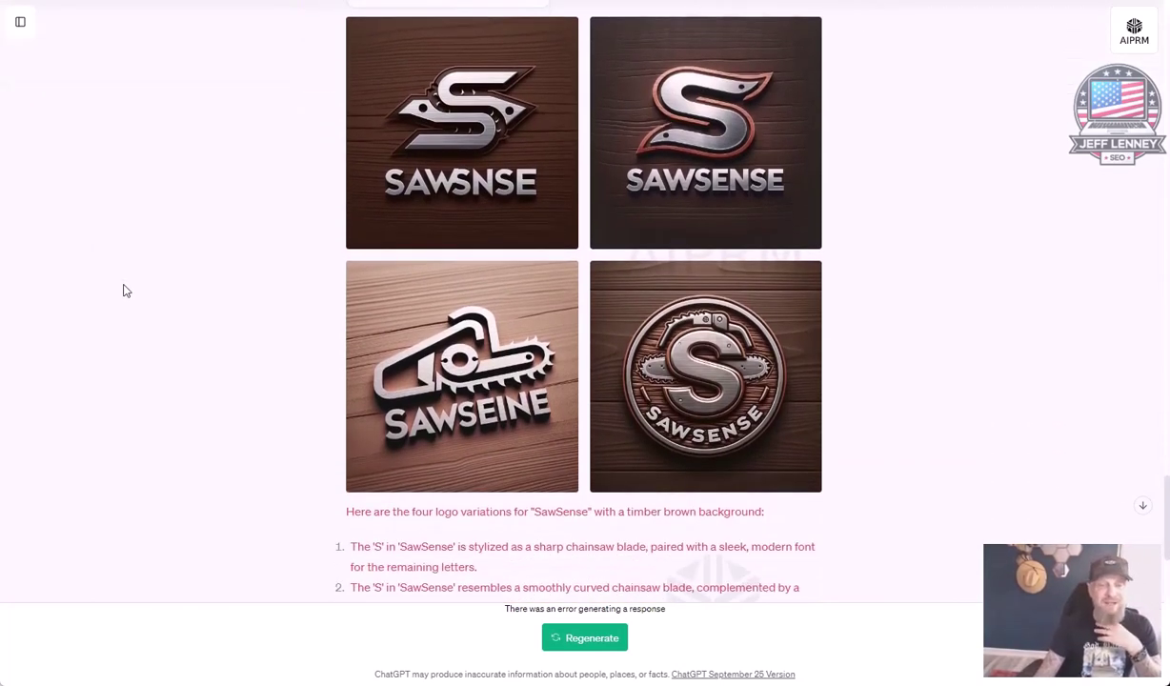
scroll(124, 291, down, 2)
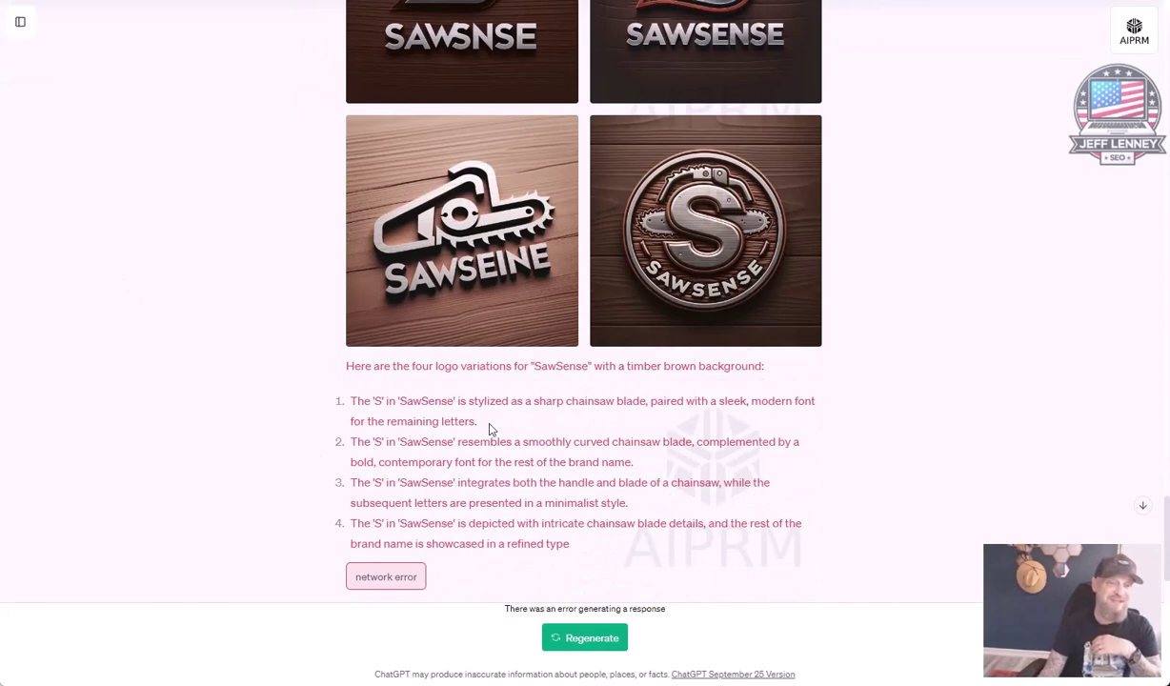
scroll(490, 429, up, 2)
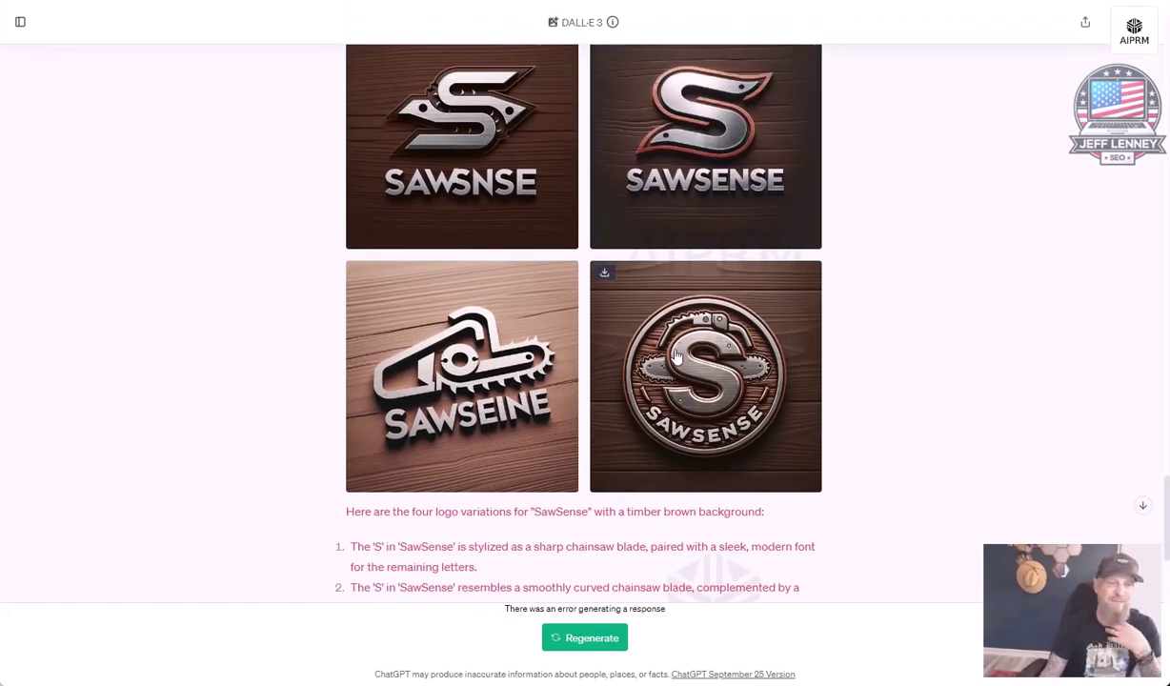
scroll(671, 358, up, 10)
scroll(661, 363, up, 12)
scroll(637, 373, down, 6)
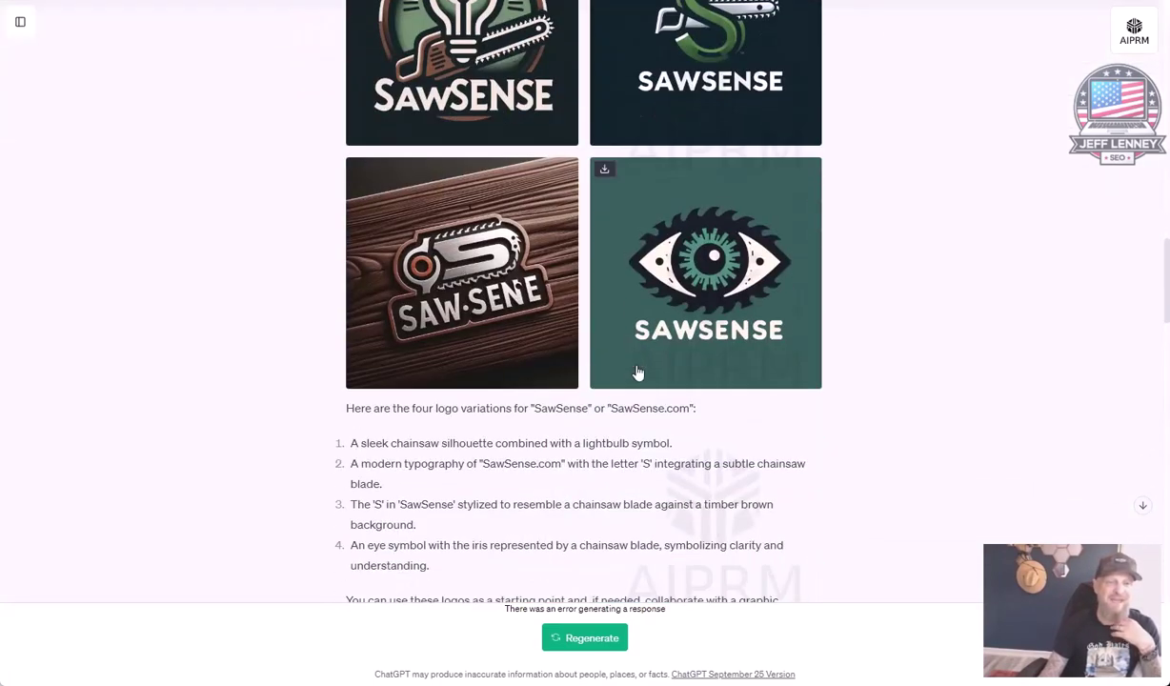
click(464, 263)
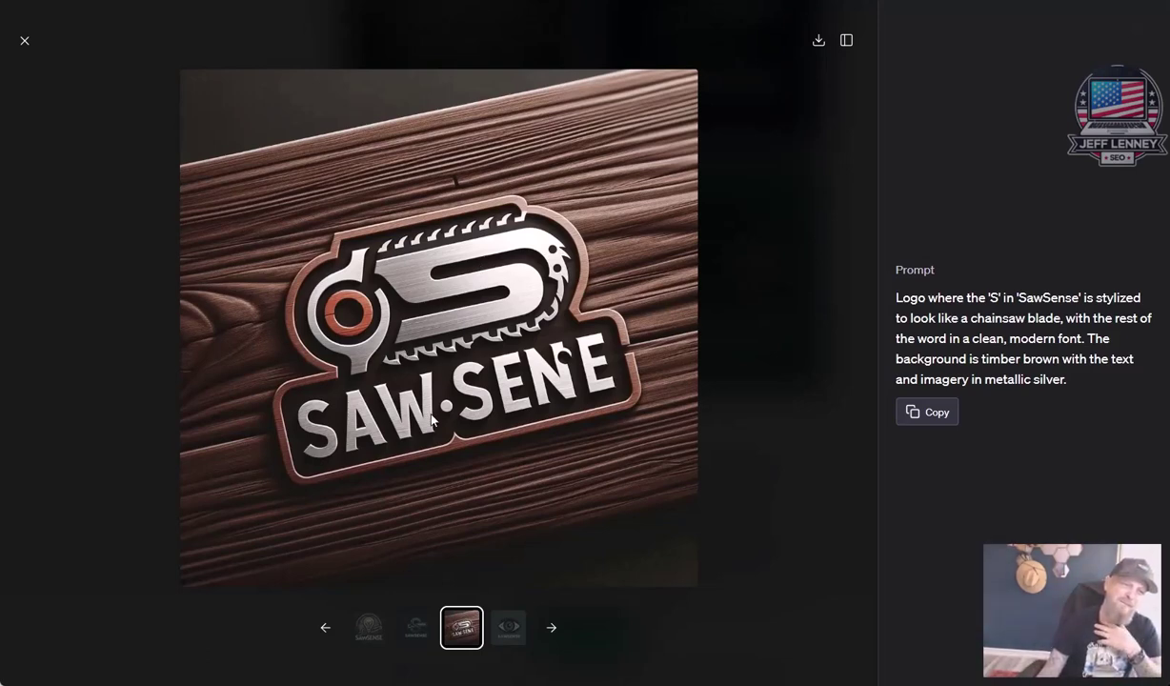
click(25, 40)
scroll(225, 265, down, 5)
scroll(225, 265, down, 10)
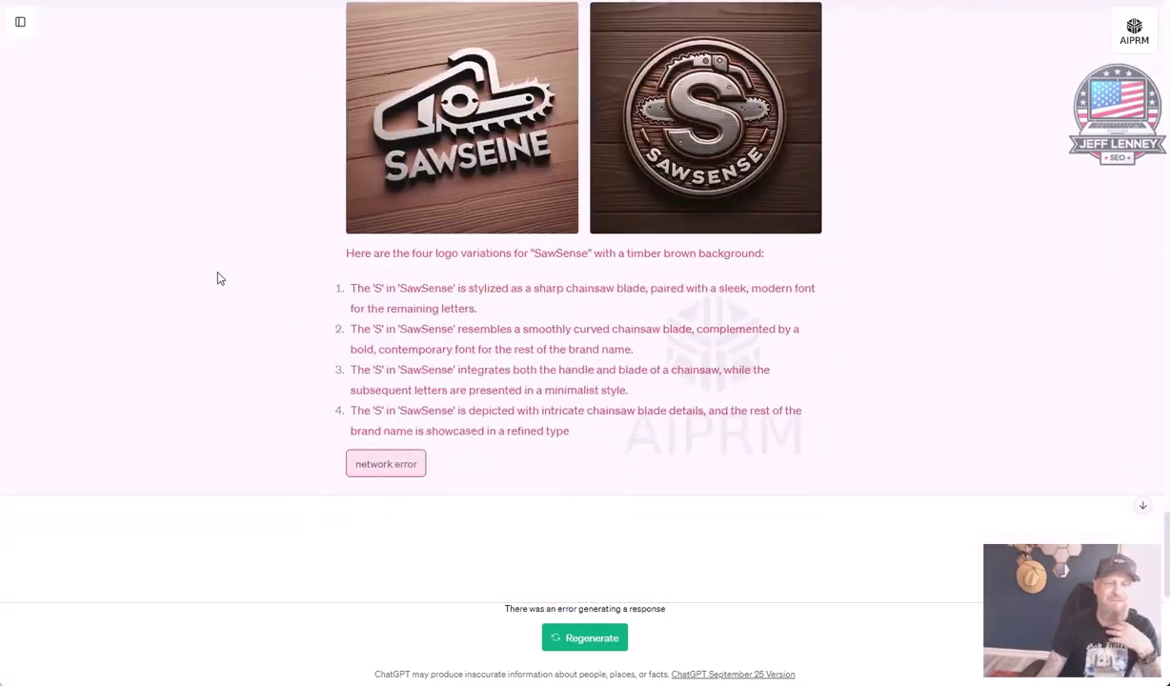